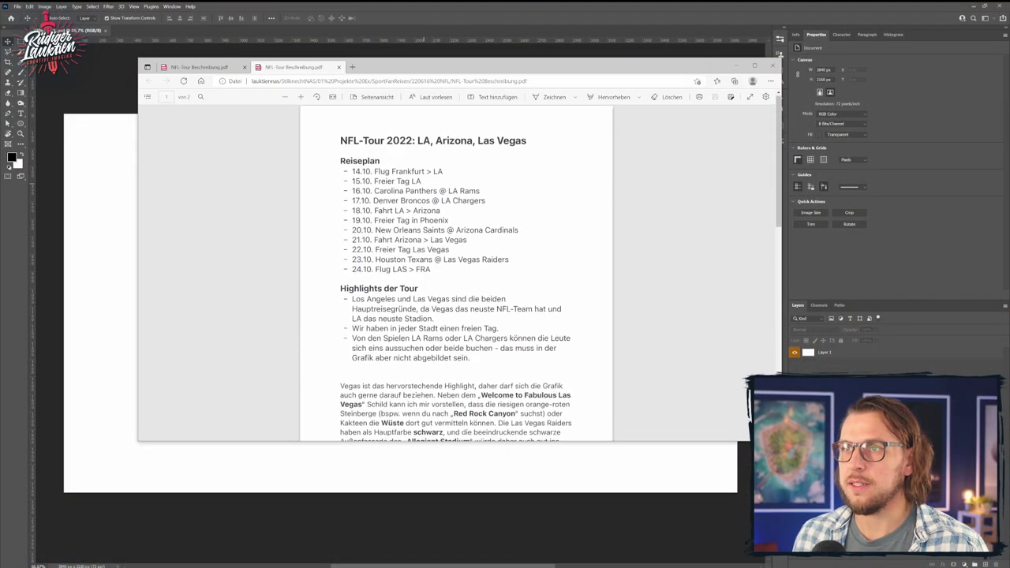
Step: Try to add the briefing's headline as an "NFL TOUR 2022" text layer and extrude it in 3D without switching to the 3D workspace
scroll(456, 274, down, 8)
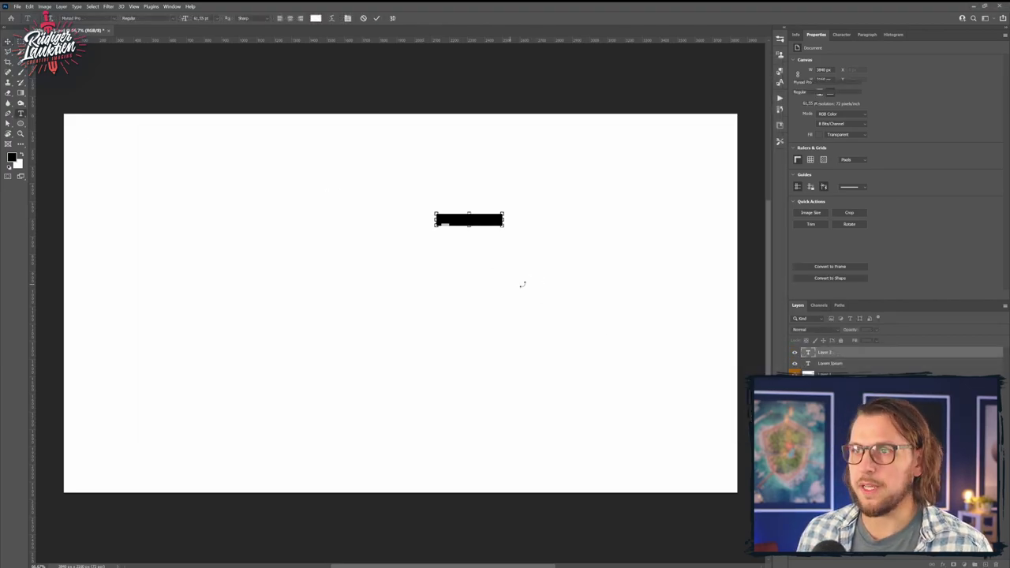
key(ctrl+v)
click(555, 297)
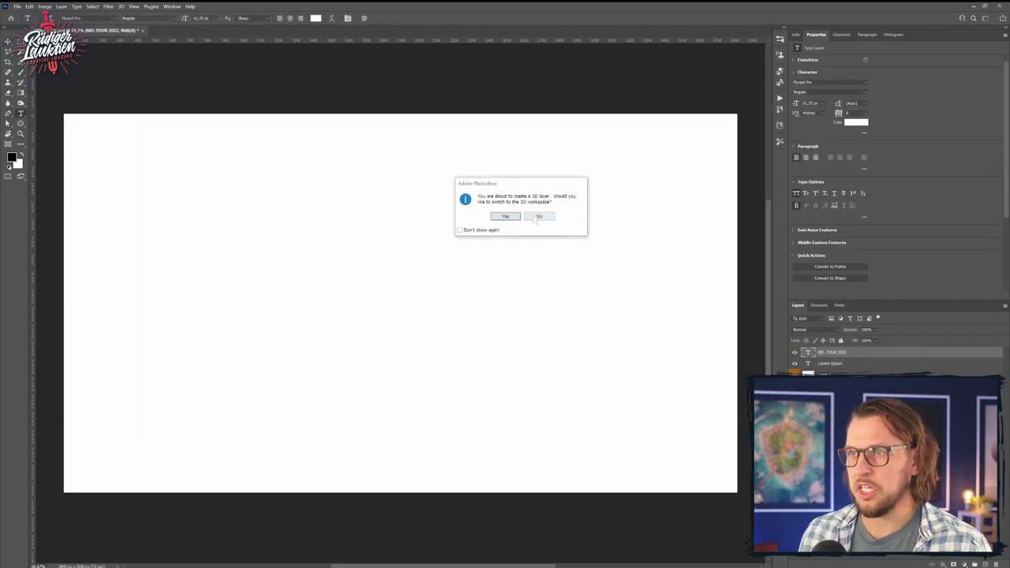
click(538, 216)
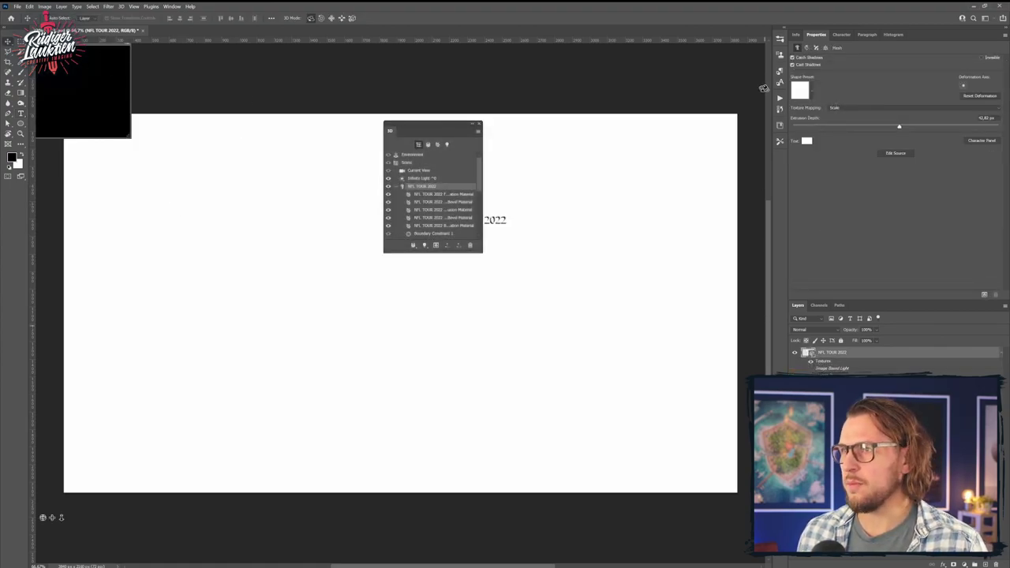
Step: Revert the document to the Delete Layer (Save As) history state and close the 3D panel
click(779, 110)
click(700, 207)
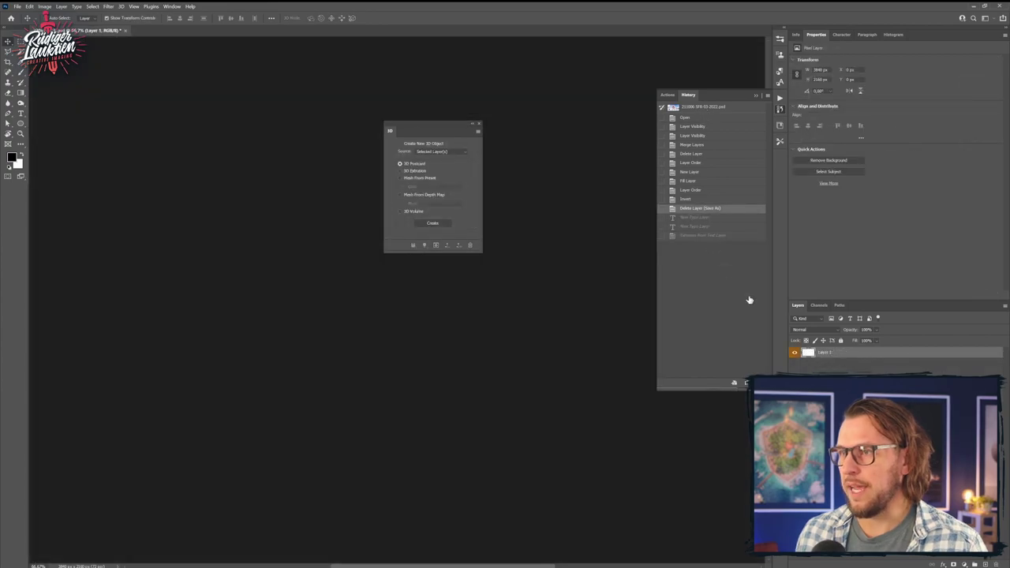
click(478, 125)
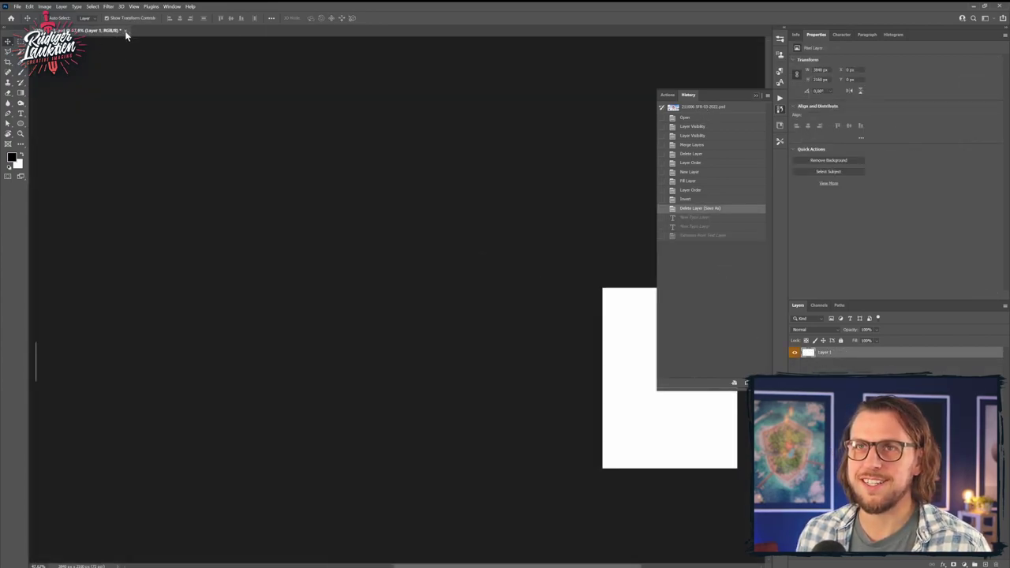
Step: Try to close the document and open the Task Manager to deal with the hanging program
click(125, 32)
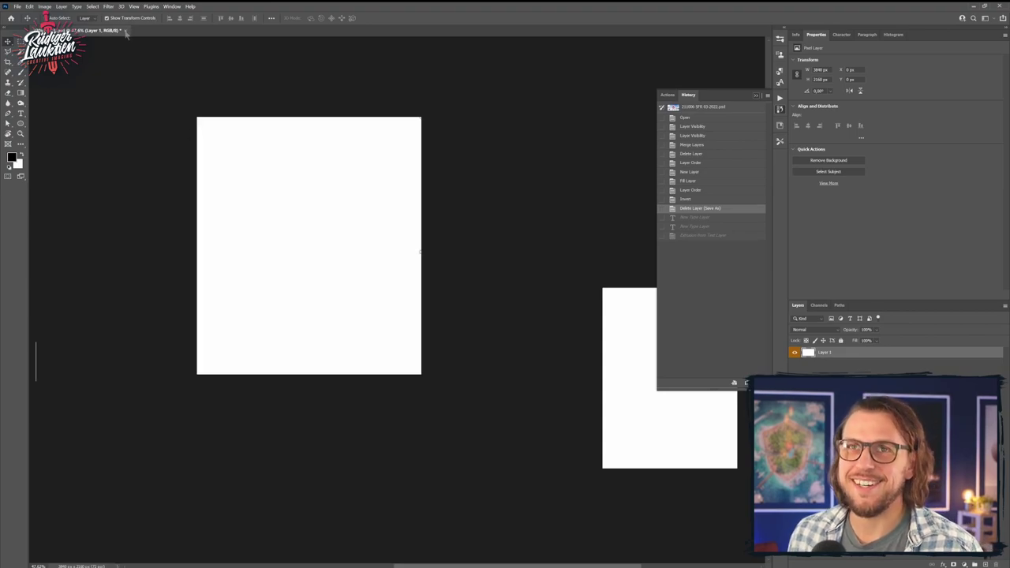
mouse_move(243, 545)
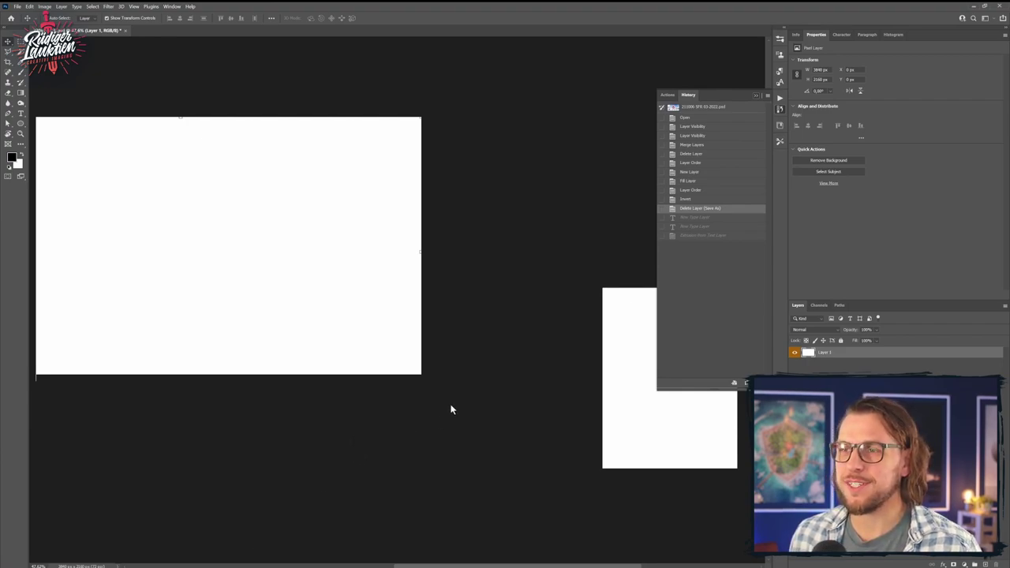
mouse_move(603, 562)
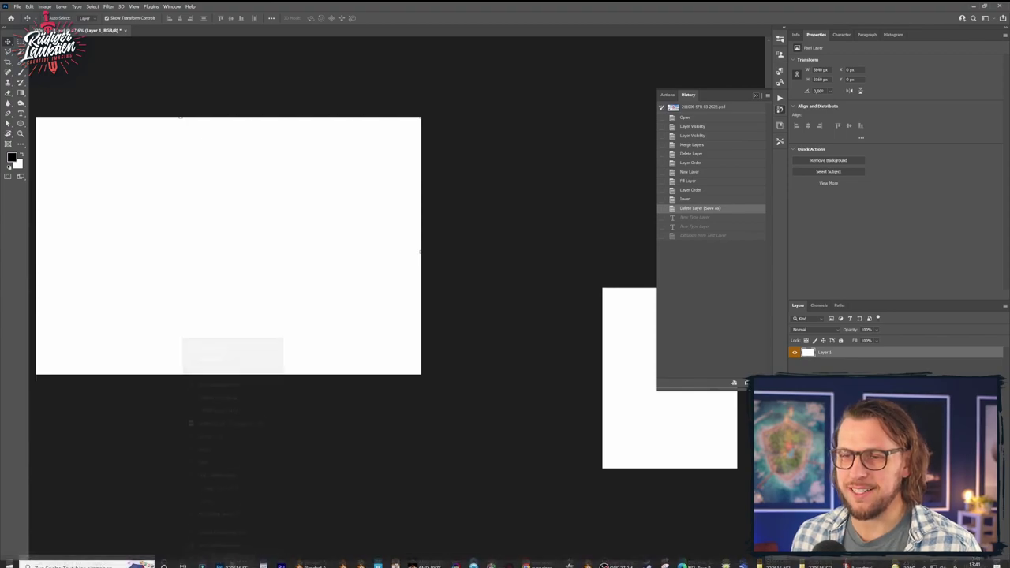
click(778, 561)
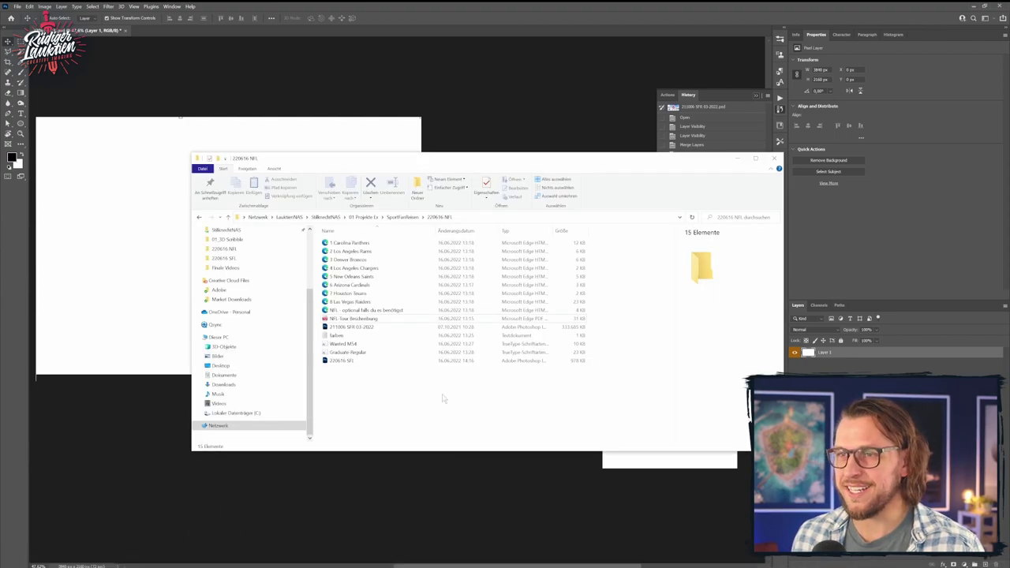
key(ctrl+shift+Escape)
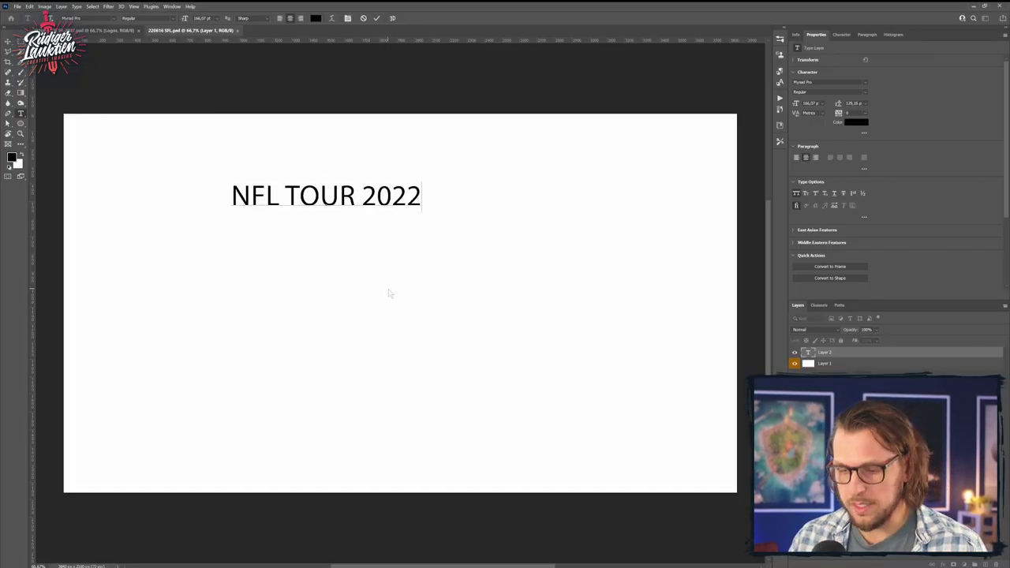
Step: Commit the "NFL TOUR 2022" headline text and move it toward the middle of the canvas
key(v)
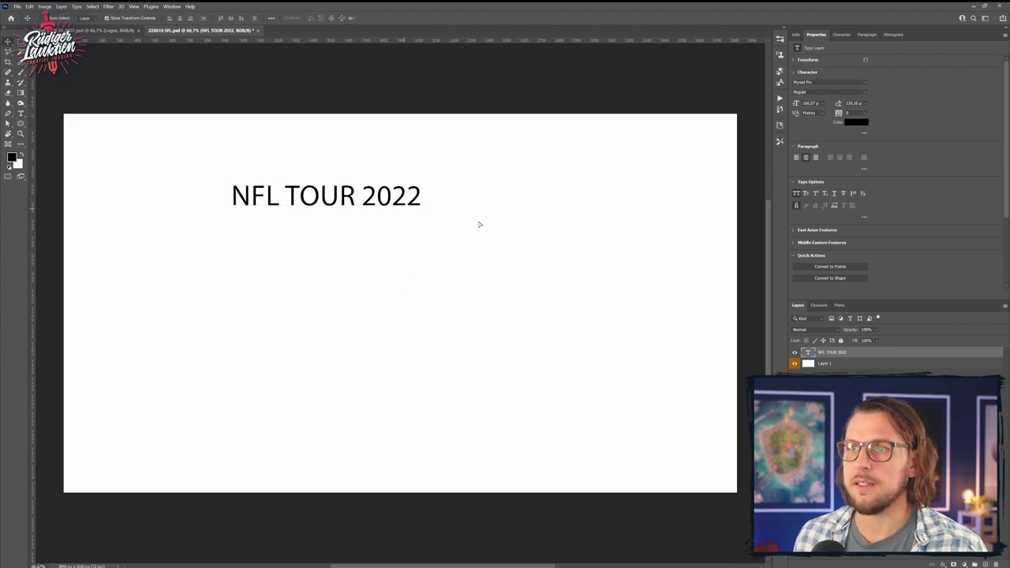
drag(388, 208, 453, 233)
click(485, 503)
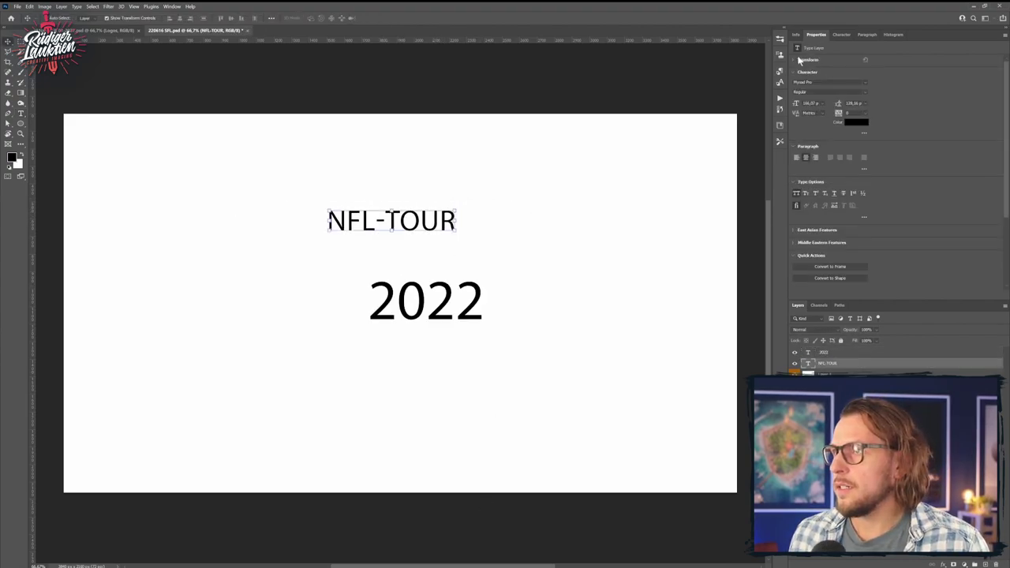
Step: Set the "NFL-TOUR" text in the Impact font and scale it with a free transform
click(799, 60)
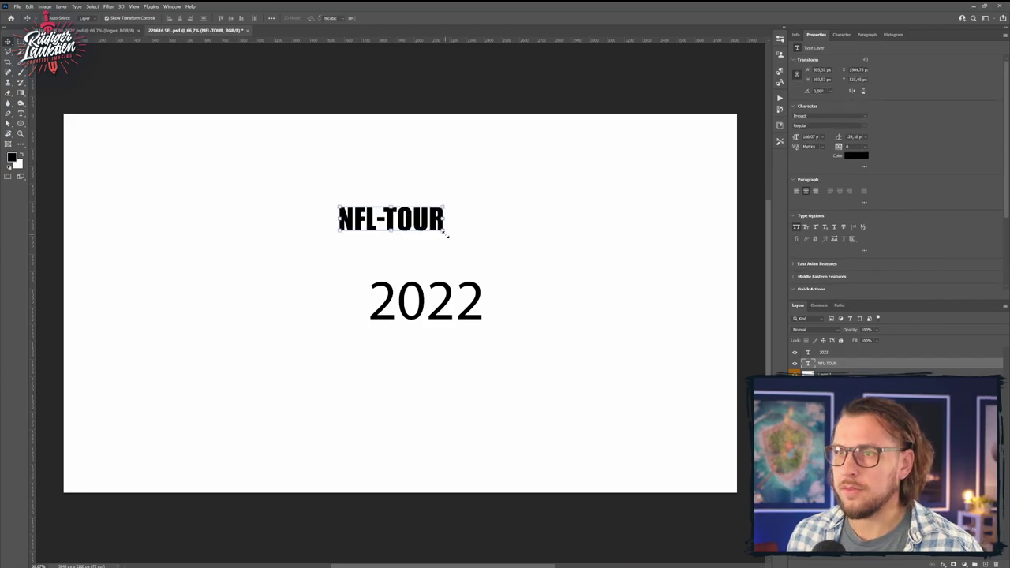
key(ctrl+t)
drag(533, 309, 509, 280)
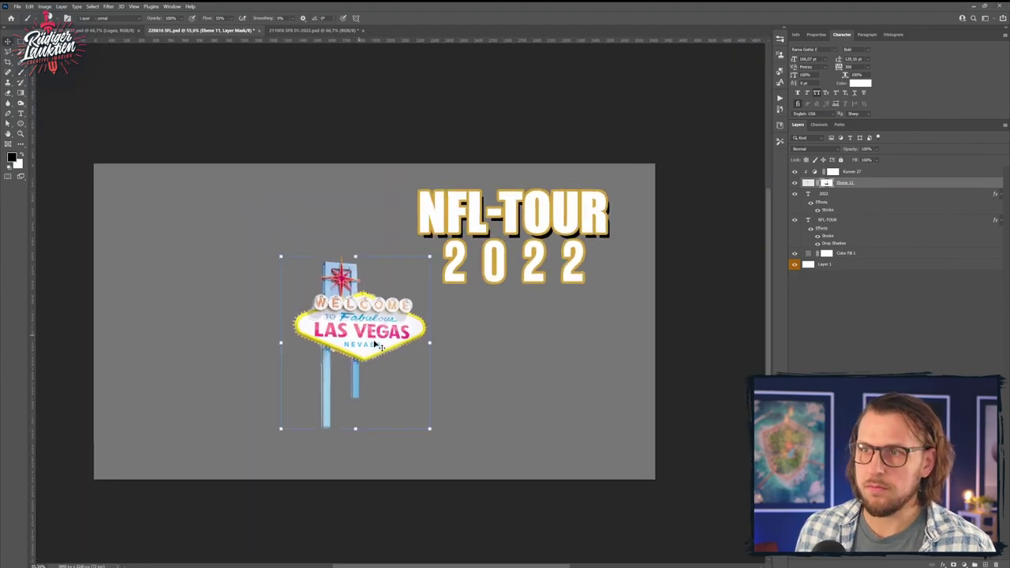
Step: Move the Las Vegas sign up and to the left, away from the headline
drag(379, 347, 323, 285)
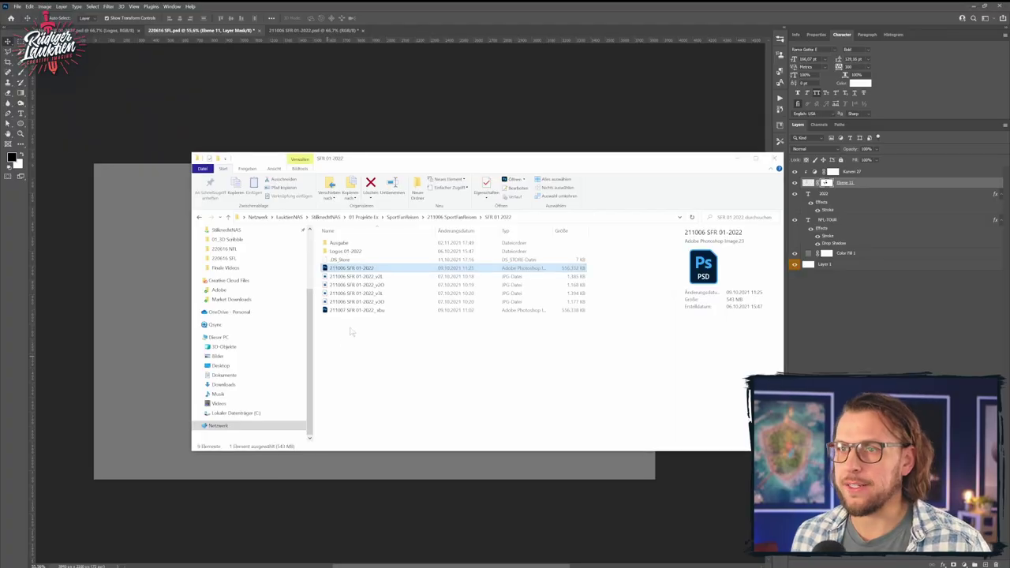
Step: Consult the tour briefing PDF, switch to the Chrome browser and search Adobe Stock for "Red Rock Canyon"
key(alt+Tab)
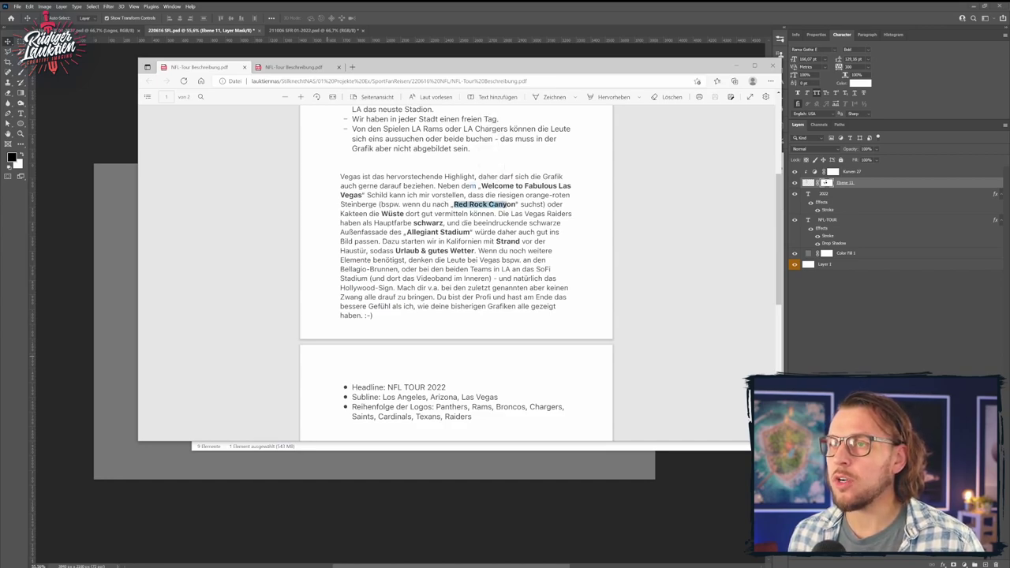
key(alt+Tab)
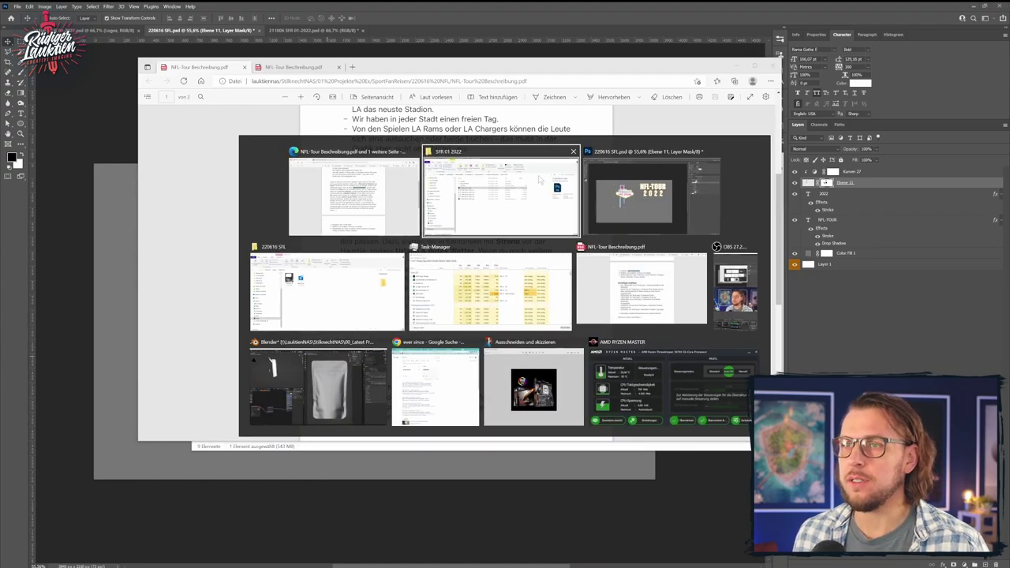
click(410, 392)
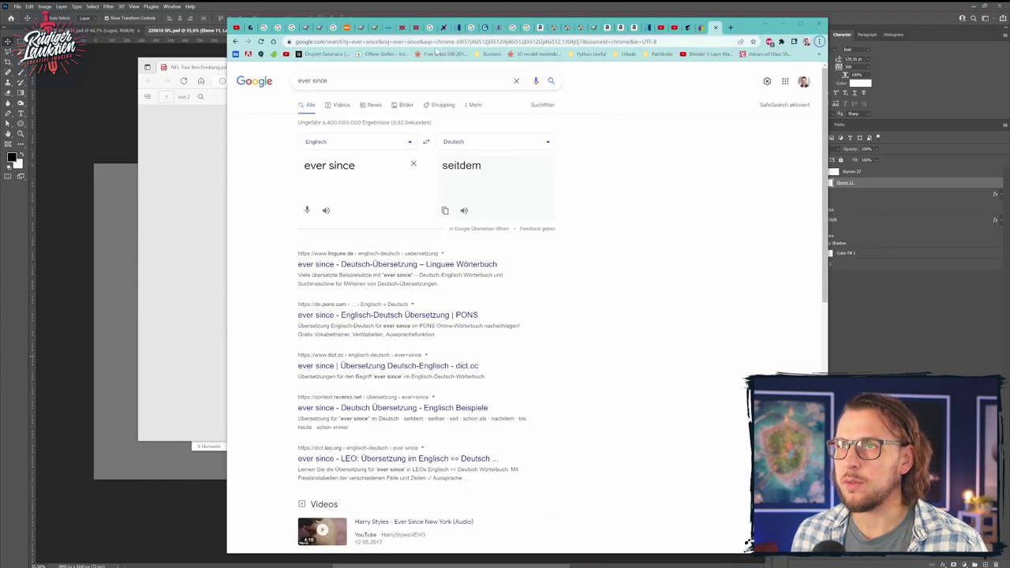
click(248, 53)
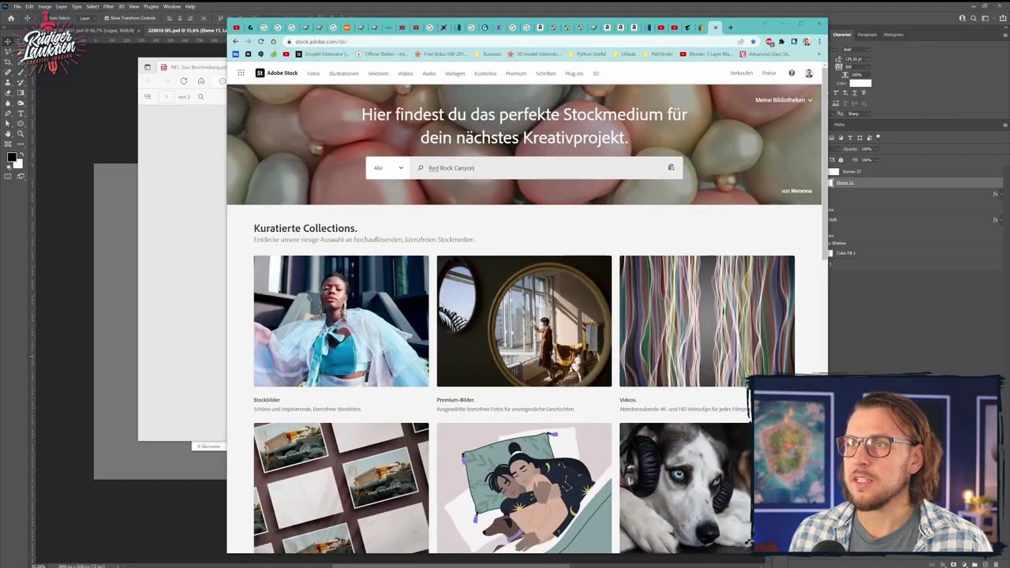
key(Return)
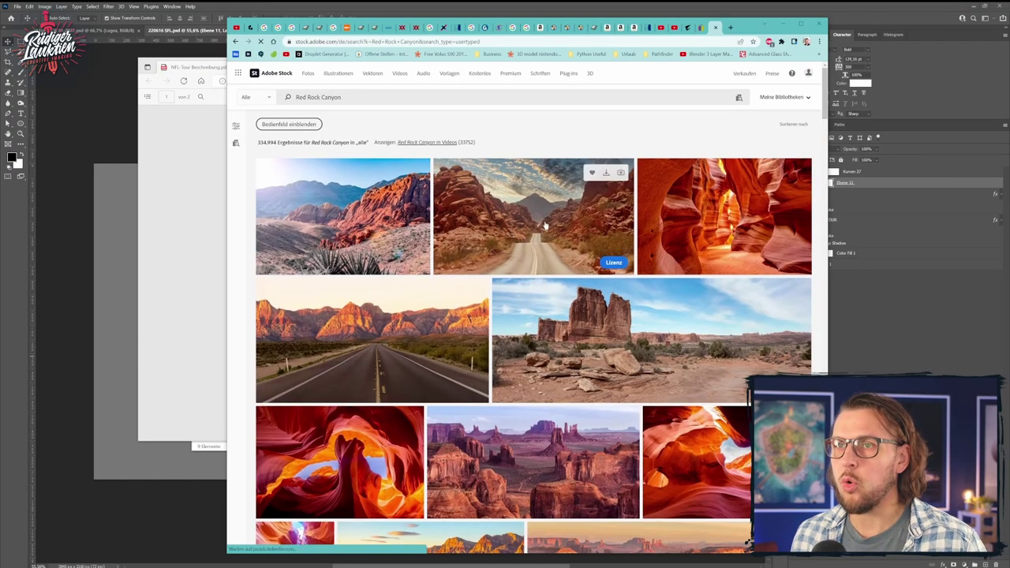
Step: Browse the Red Rock Canyon stock photos for a suitable background and preview the "Devils Bridge - Sedona" image
scroll(494, 331, down, 5)
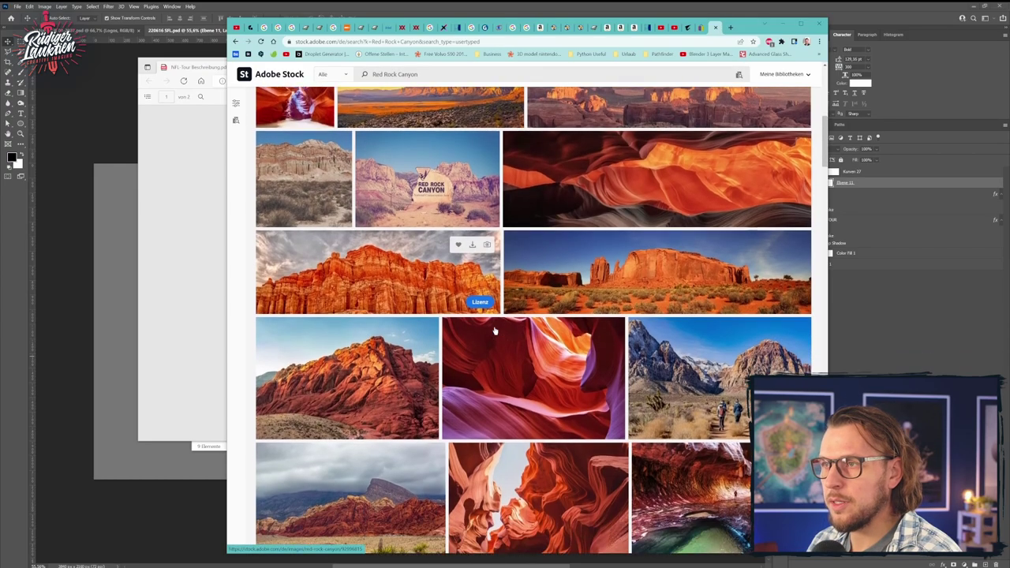
scroll(495, 330, down, 10)
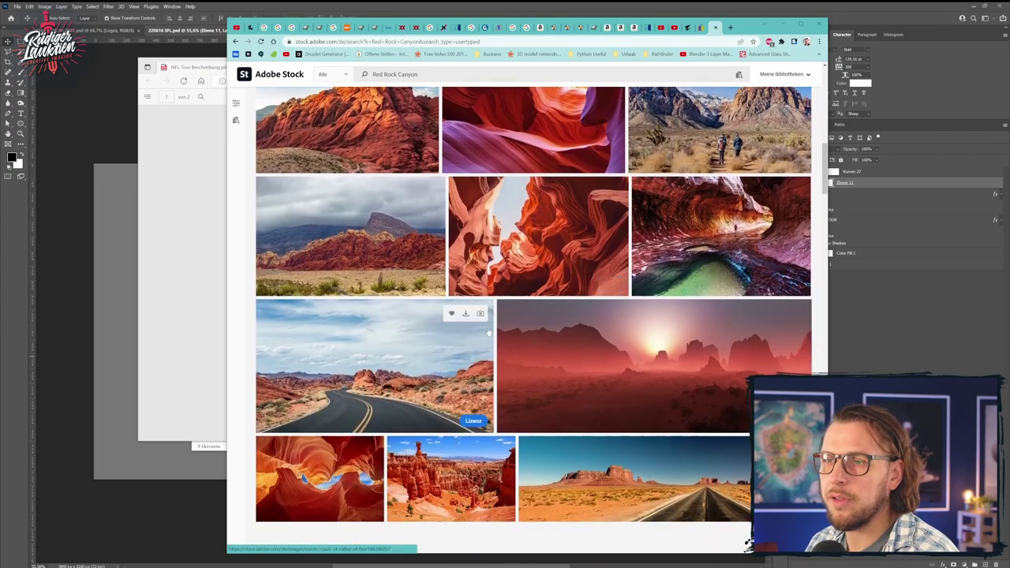
scroll(437, 359, down, 2)
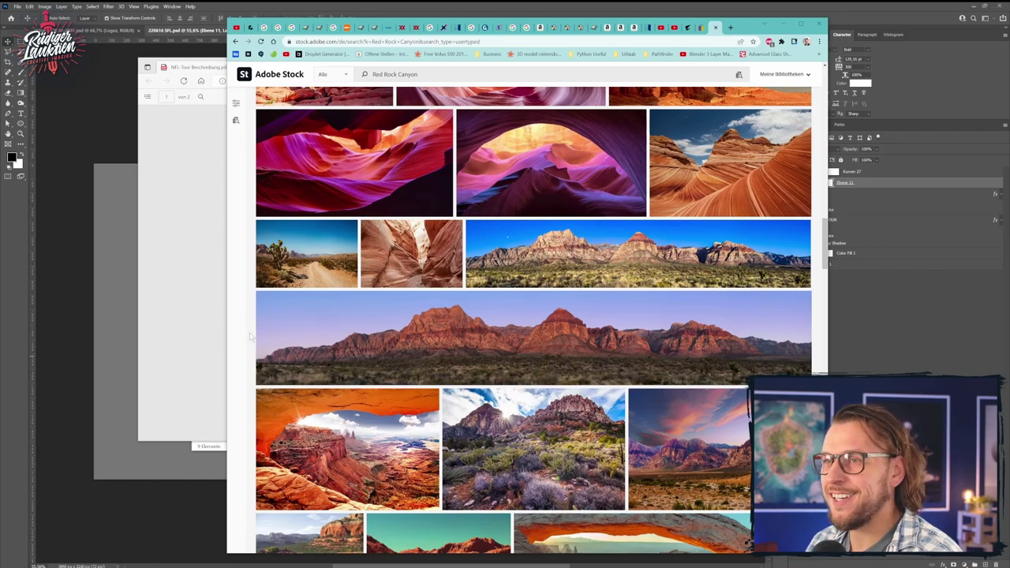
scroll(249, 335, down, 1)
scroll(249, 335, down, 2)
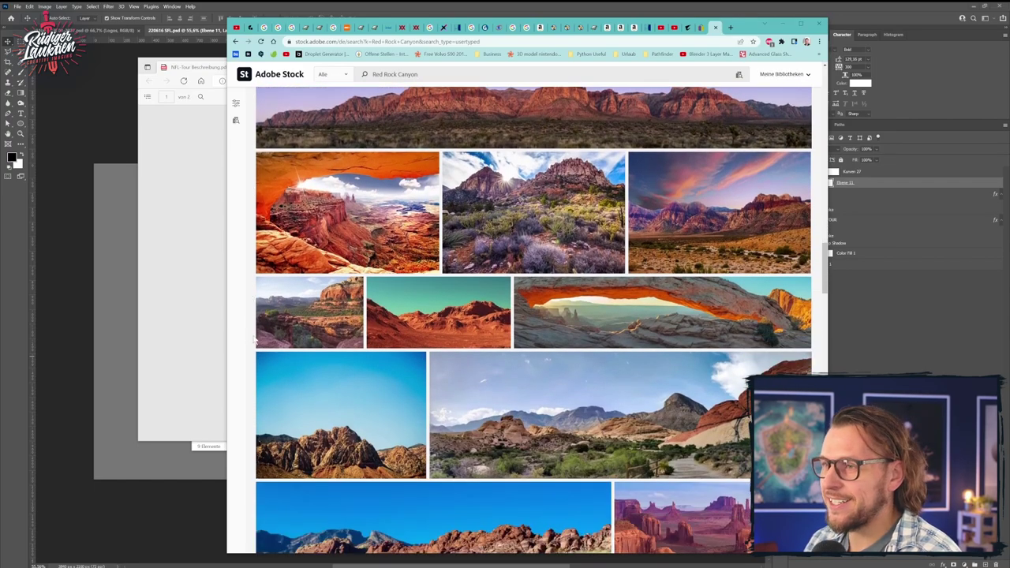
click(298, 331)
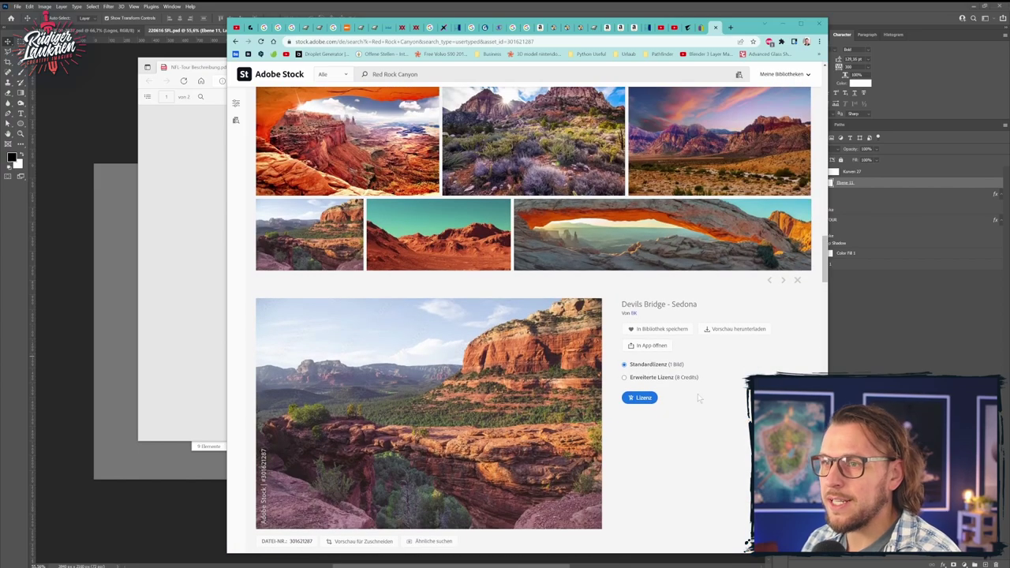
scroll(792, 284, up, 2)
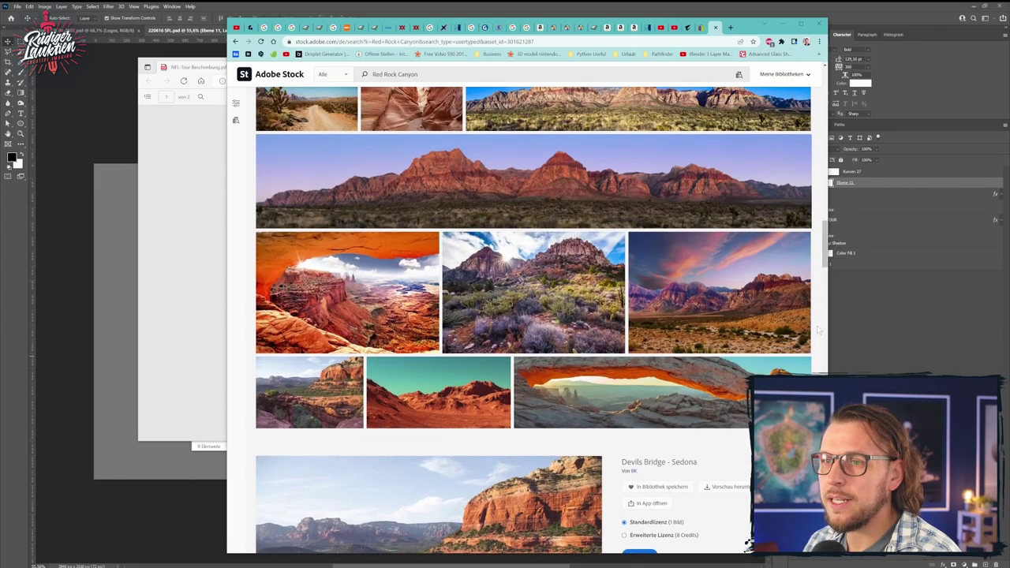
Step: Download the red rock formation photo with the standard license from Adobe Stock and return to Photoshop
click(714, 27)
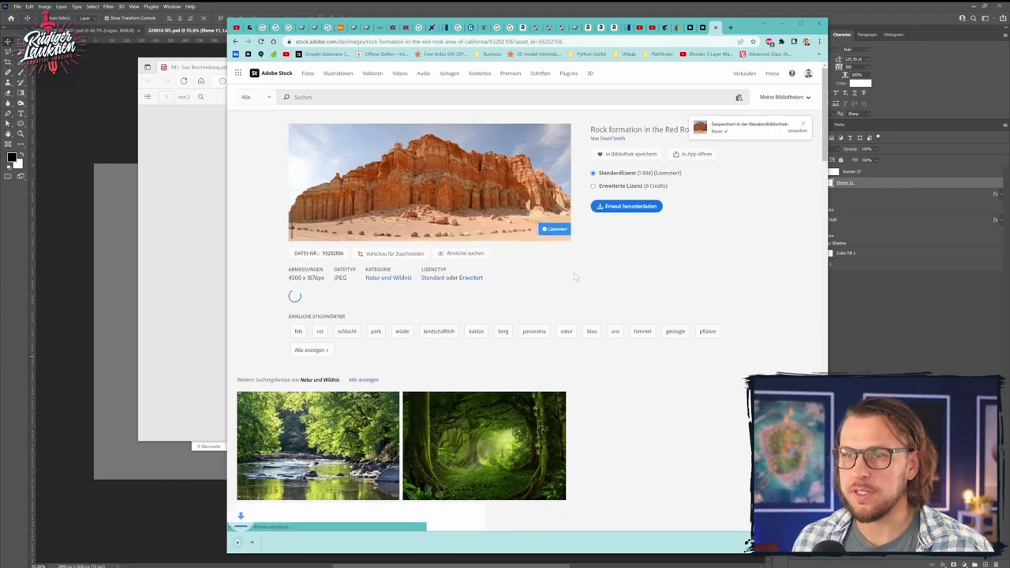
key(alt+Tab)
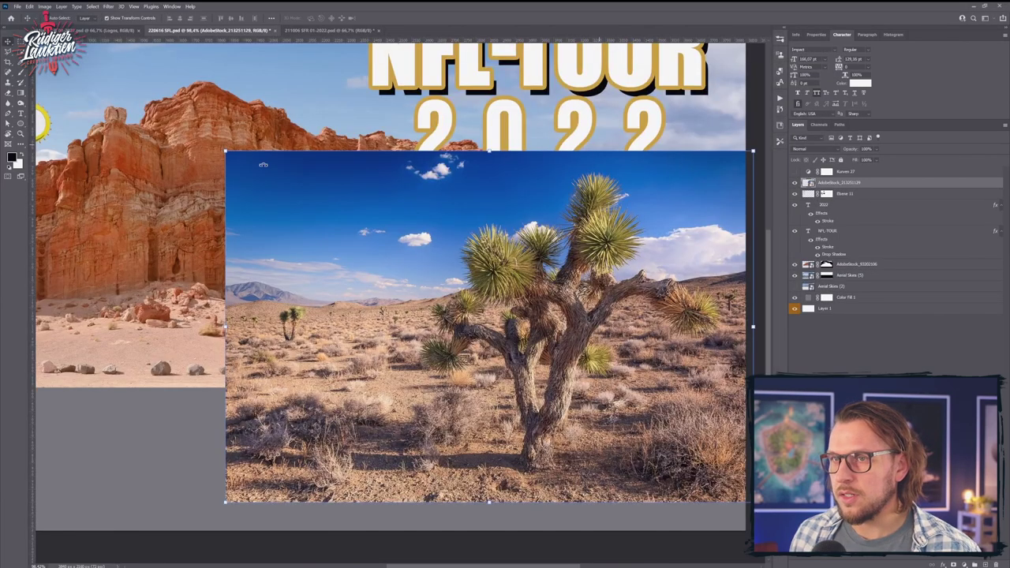
Step: Add a Curves adjustment layer above the visible Aerial Skies photo and reshape its RGB curve
scroll(431, 262, down, 5)
ctrl+click(304, 150)
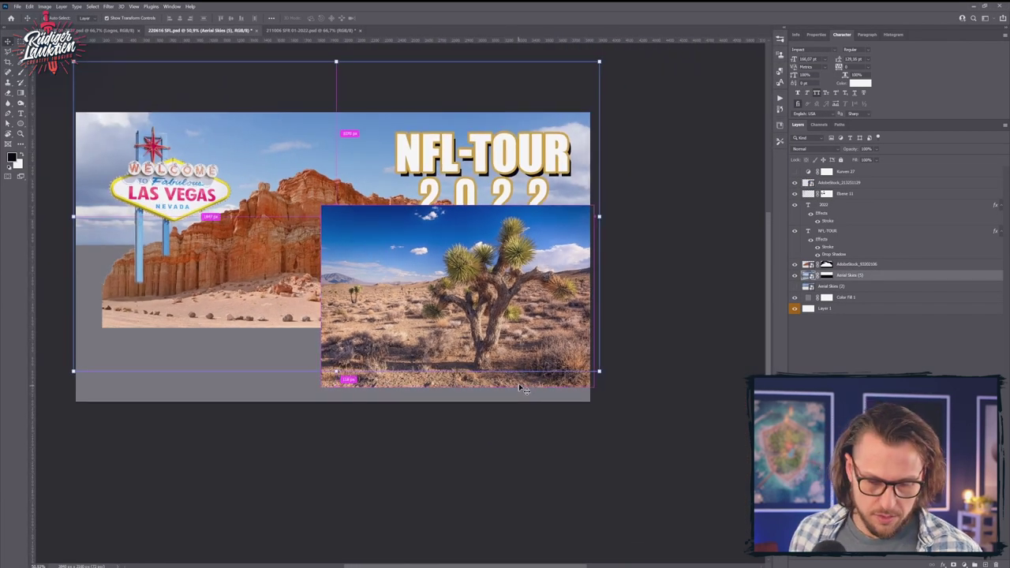
key(ctrl+m)
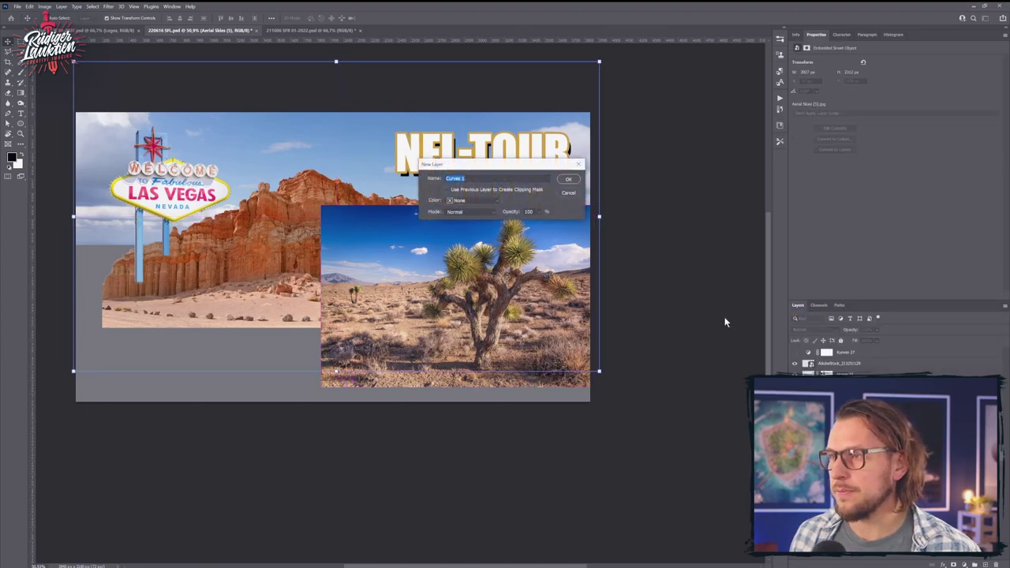
click(568, 180)
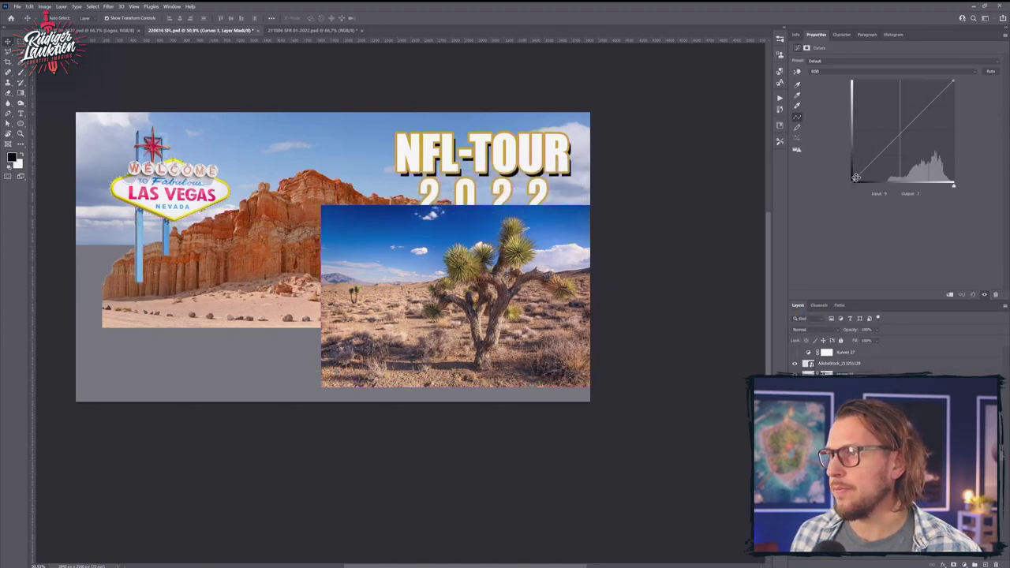
drag(856, 178, 915, 153)
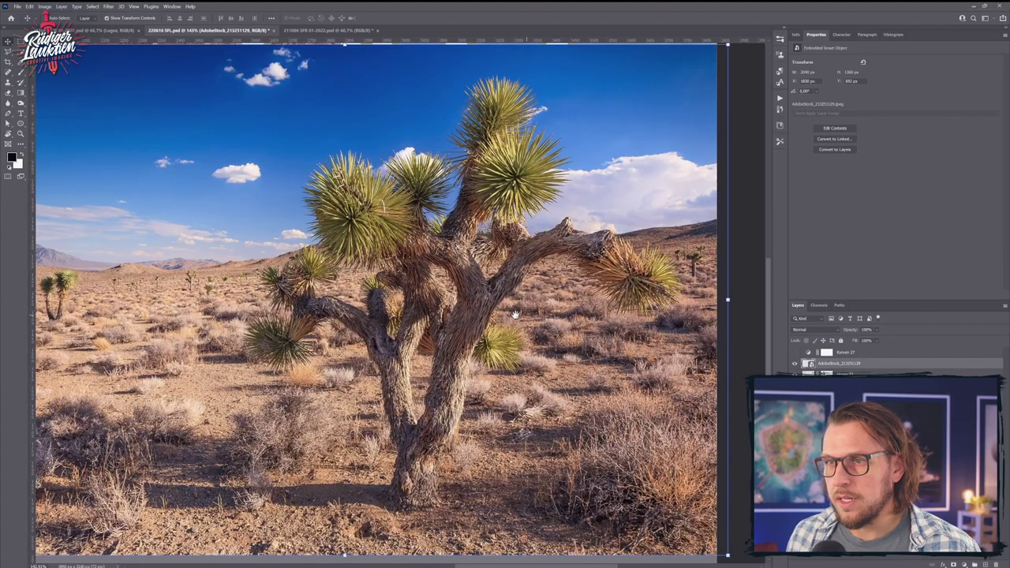
Step: Select the blue sky of the Joshua tree photo using Color Range with fuzziness 100 and mask it out
scroll(515, 313, right, 2)
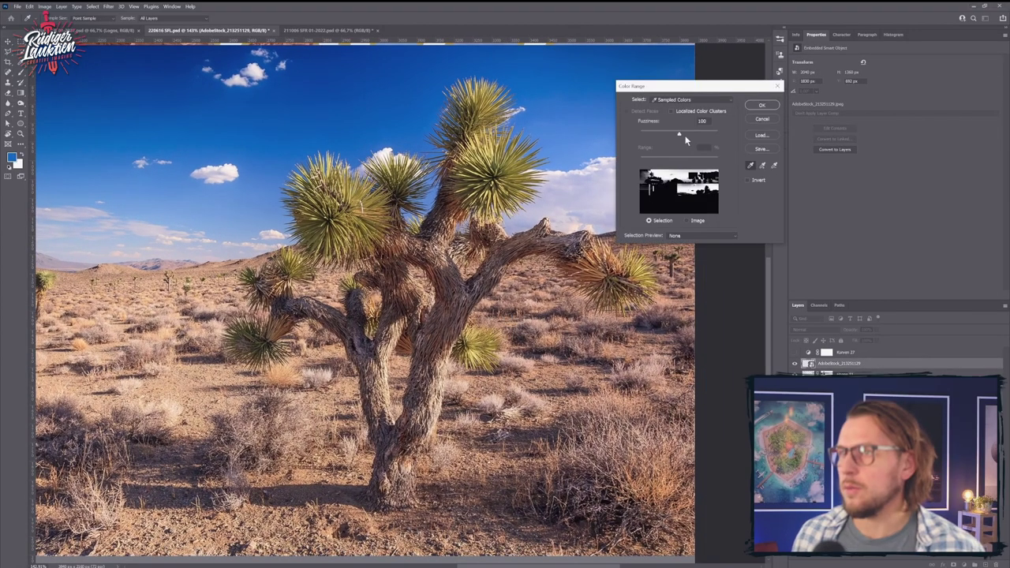
click(762, 105)
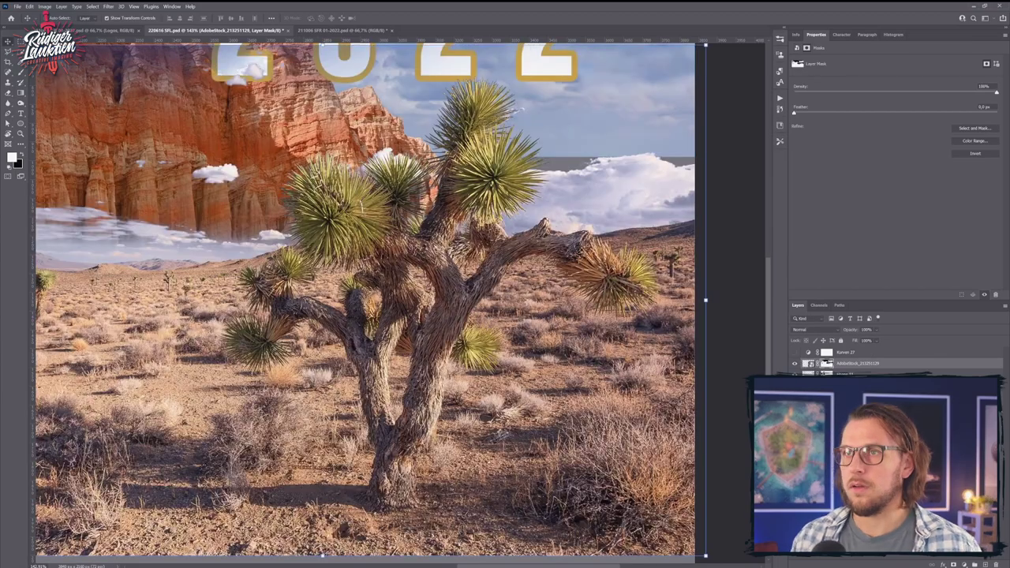
Step: Show only the Joshua tree photo and paint out the desert along the tree trunk on its layer mask with the Brush tool
click(794, 366)
key(b)
scroll(393, 375, up, 3)
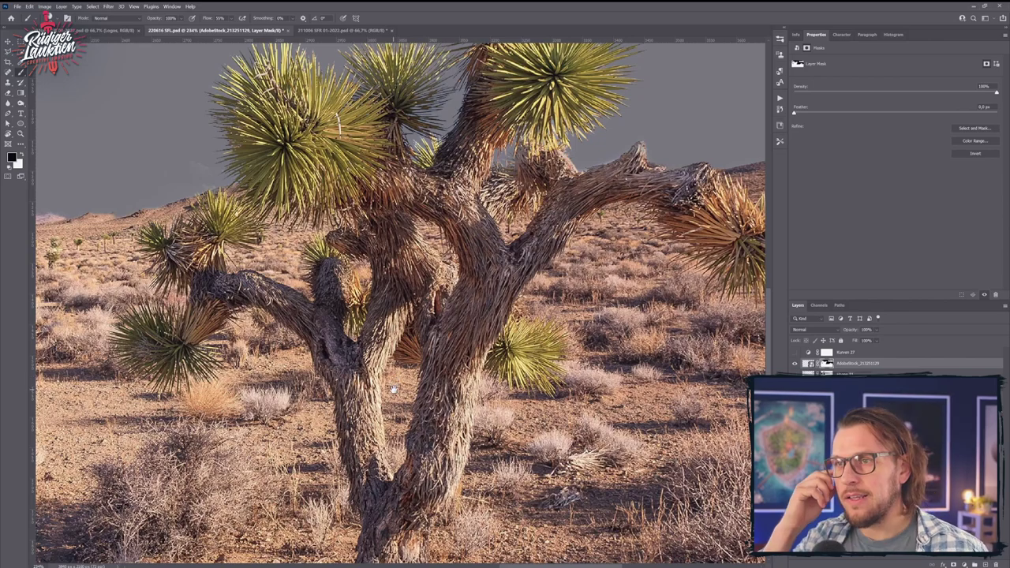
scroll(541, 349, down, 3)
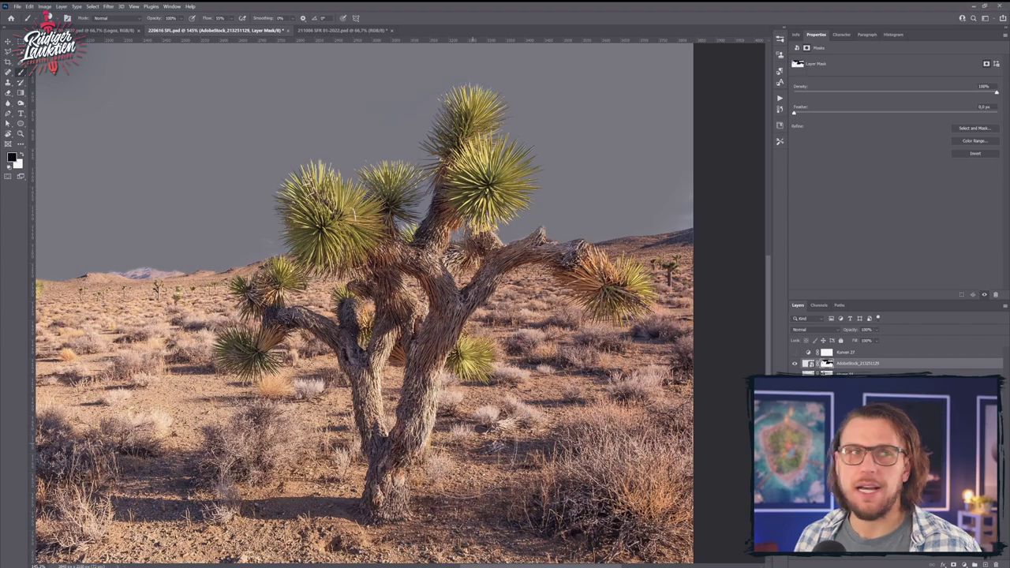
scroll(511, 352, up, 3)
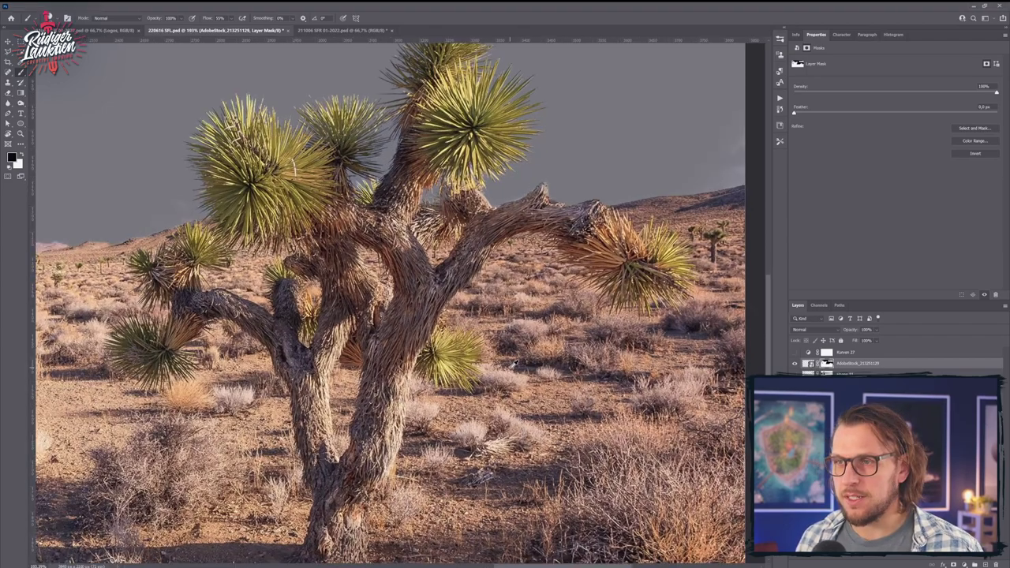
drag(462, 338, 422, 421)
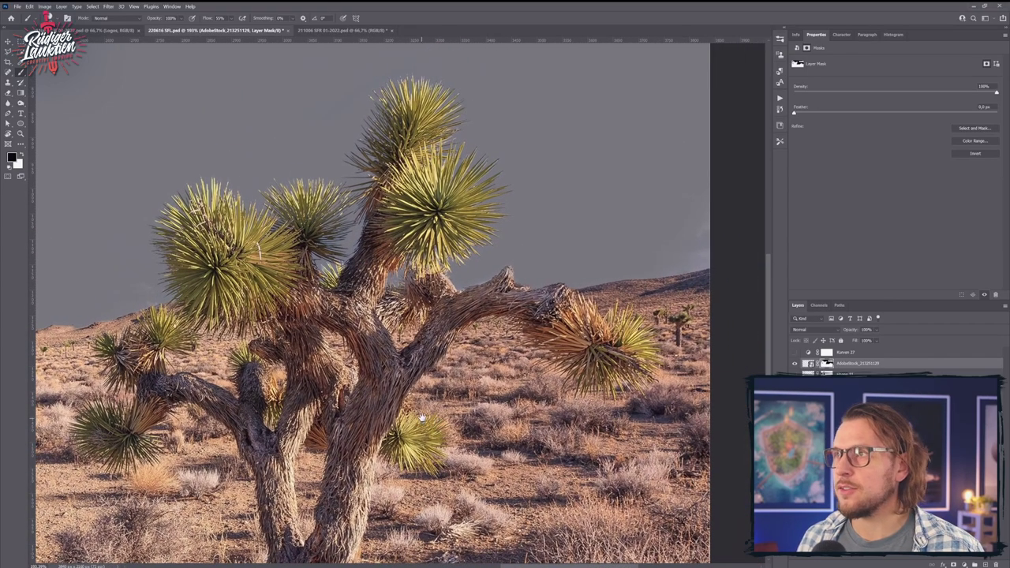
scroll(422, 419, up, 5)
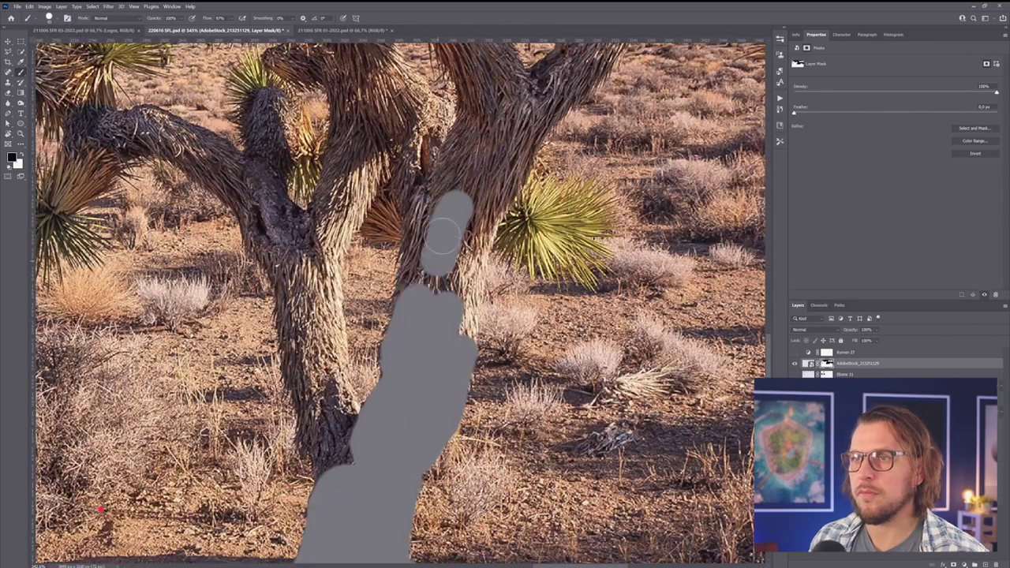
drag(355, 315, 295, 399)
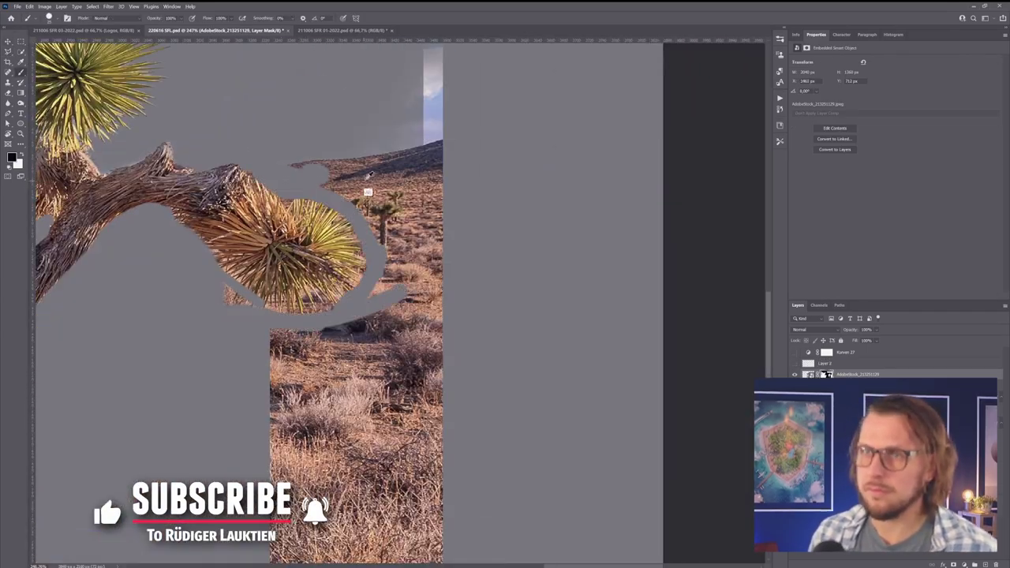
Step: Refine the mask around the Joshua tree's outer branches and leaf clusters until the tree is fully cut out of the desert
mouse_move(379, 158)
mouse_down()
mouse_move(440, 256)
mouse_move(394, 326)
mouse_up()
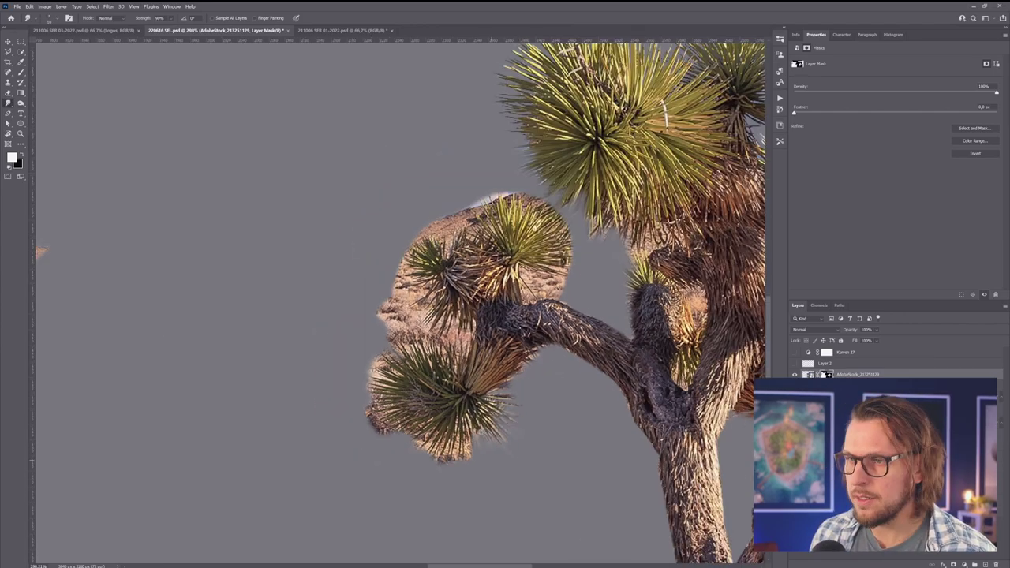
key(x)
mouse_move(466, 454)
mouse_down()
mouse_move(379, 418)
mouse_move(379, 300)
mouse_move(435, 223)
mouse_move(552, 252)
mouse_up()
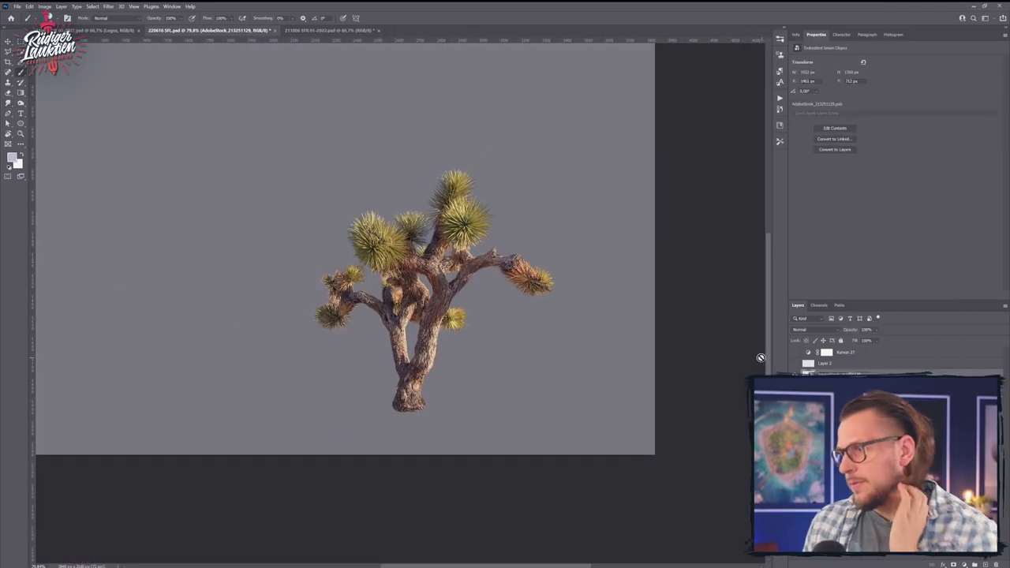
Step: Check the client briefing PDF for the next picture element, marking "Allegiant Stadium", and return to Photoshop
key(alt+Tab)
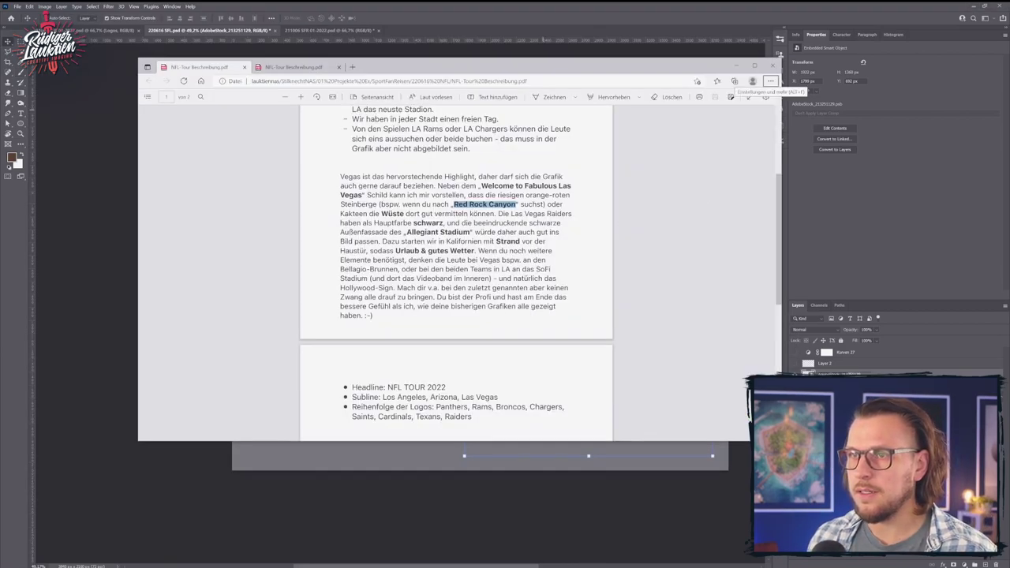
drag(406, 232, 416, 232)
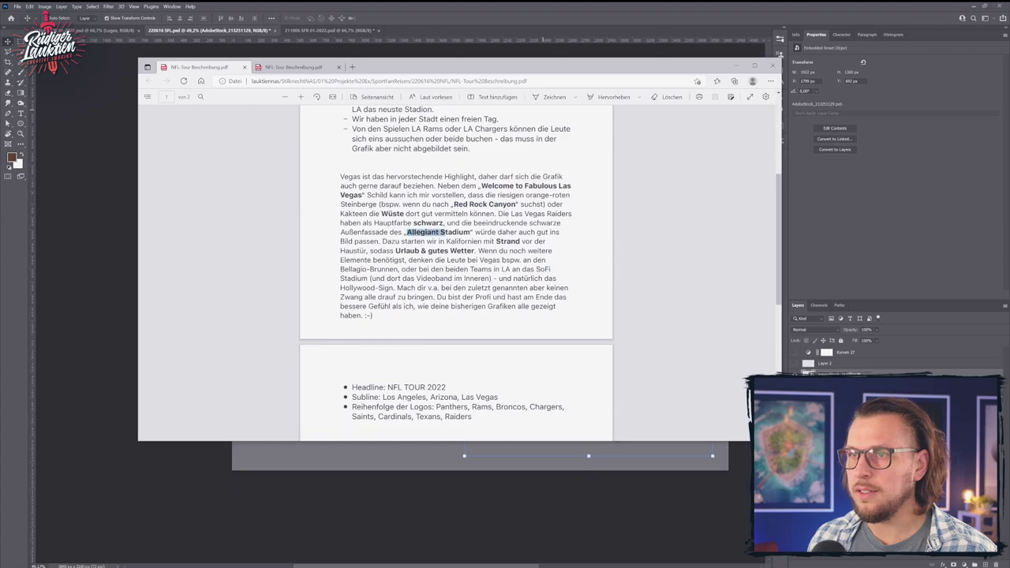
key(alt+Tab)
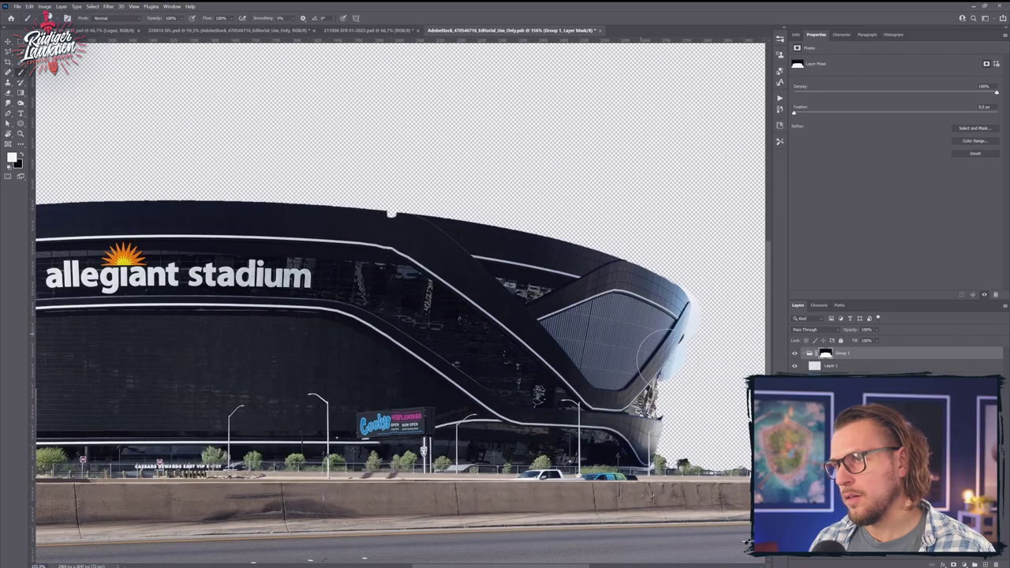
Step: Paint on the group mask along the stadium's curved end facade and trace the roof edge against the sky with the Pen tool
drag(662, 331, 675, 410)
scroll(671, 371, up, 3)
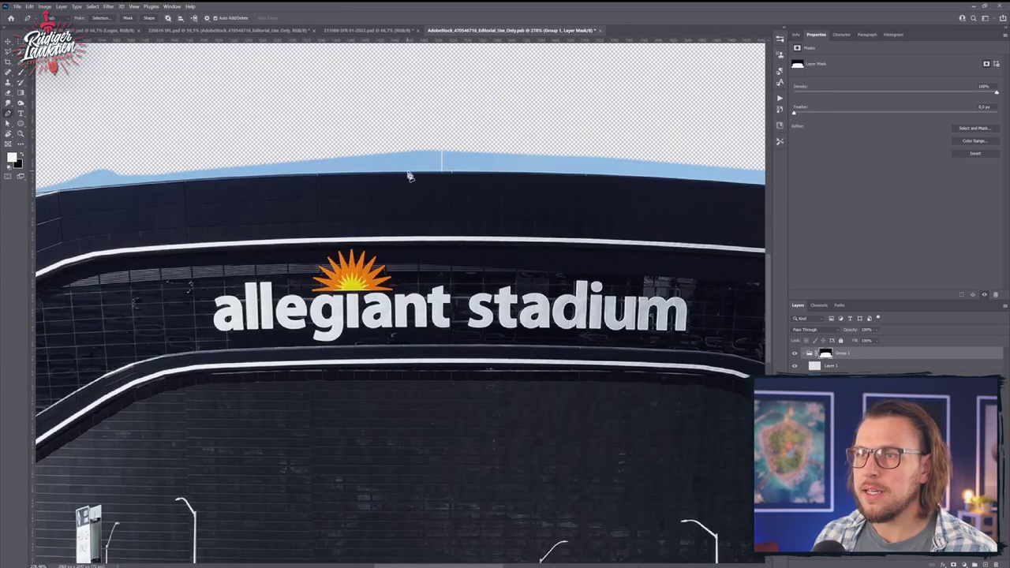
drag(409, 174, 197, 174)
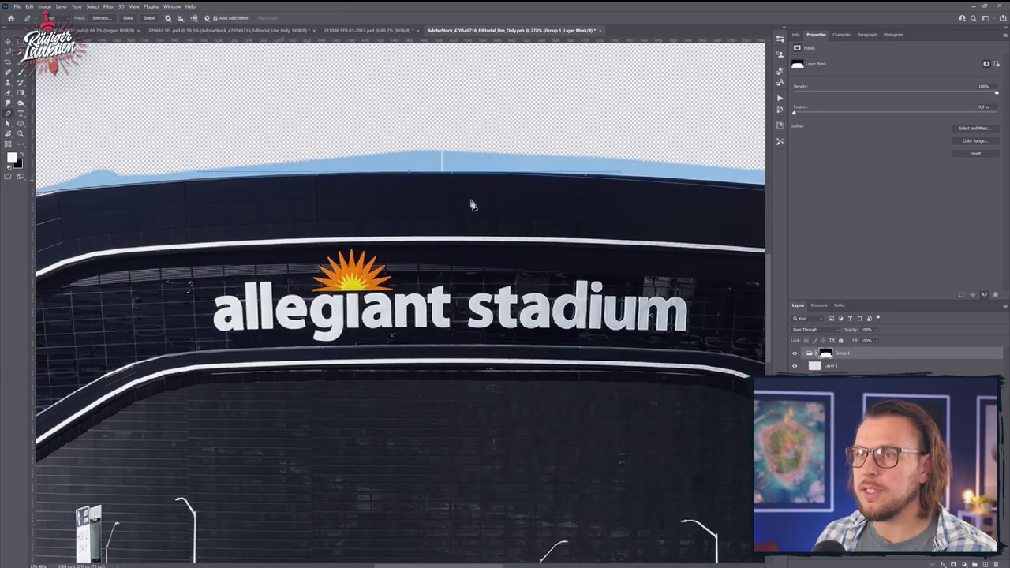
drag(521, 189, 314, 189)
drag(488, 179, 582, 255)
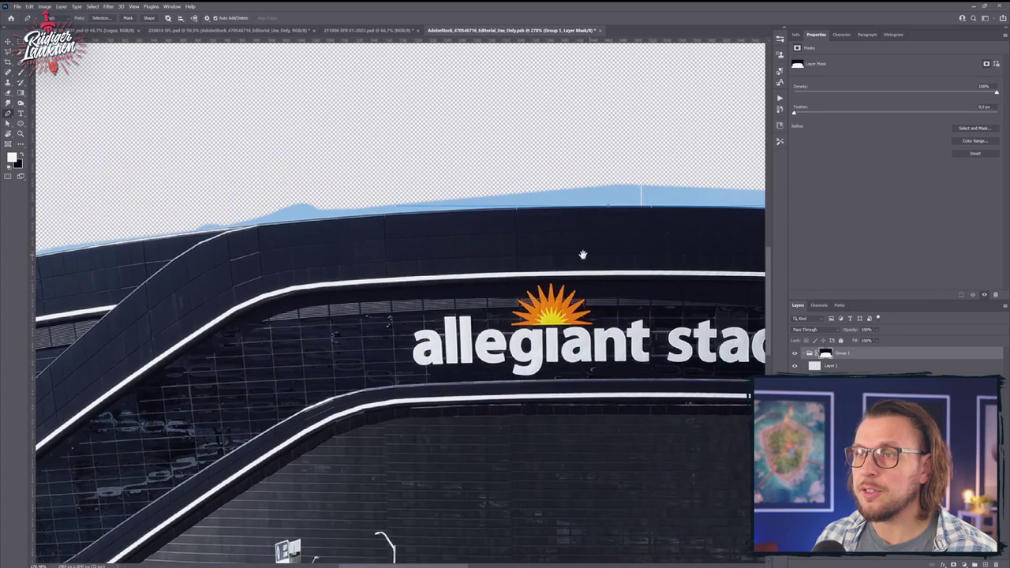
scroll(641, 254, left, 4)
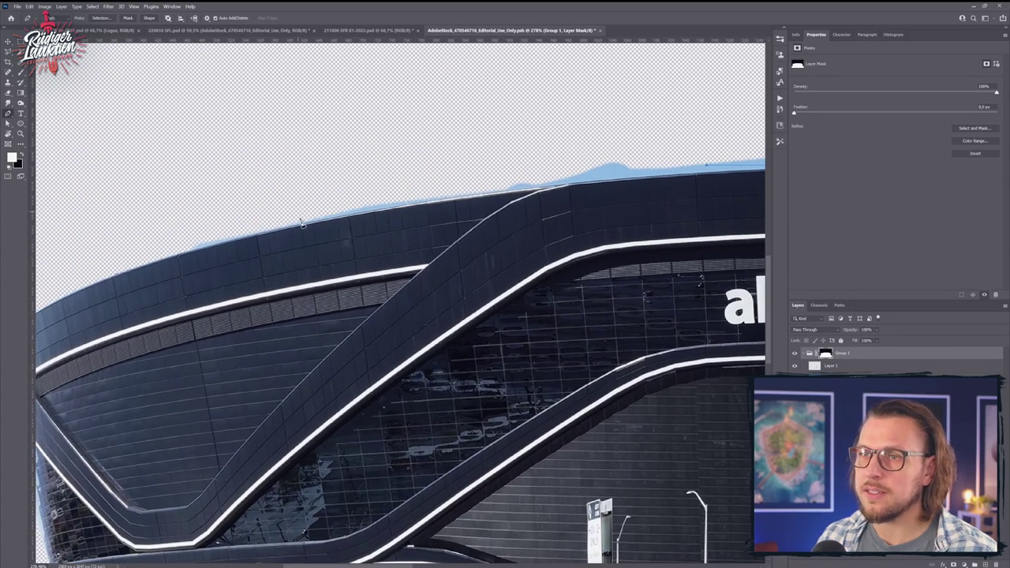
drag(303, 224, 157, 251)
drag(157, 252, 434, 196)
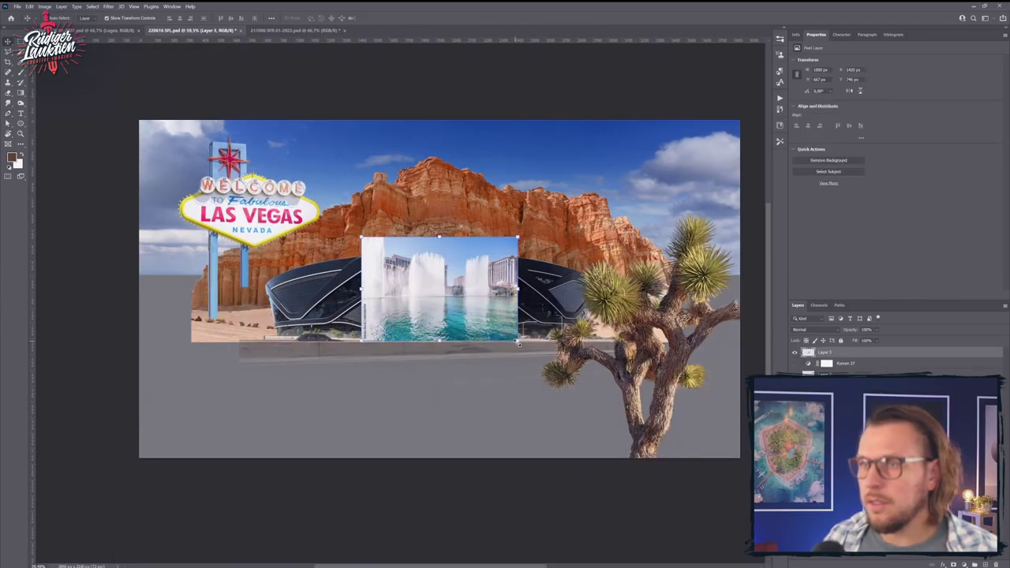
Step: Try enlarging the Bellagio fountain preview image and placing it over the lower part of the composite, flush with the canvas edge beside the Joshua tree
drag(518, 344, 721, 473)
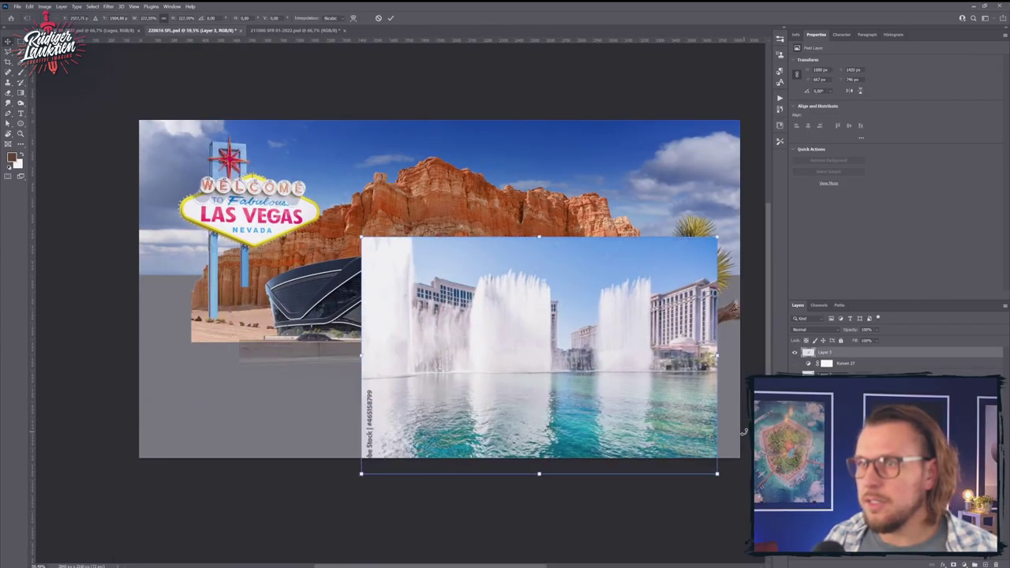
drag(643, 410, 341, 366)
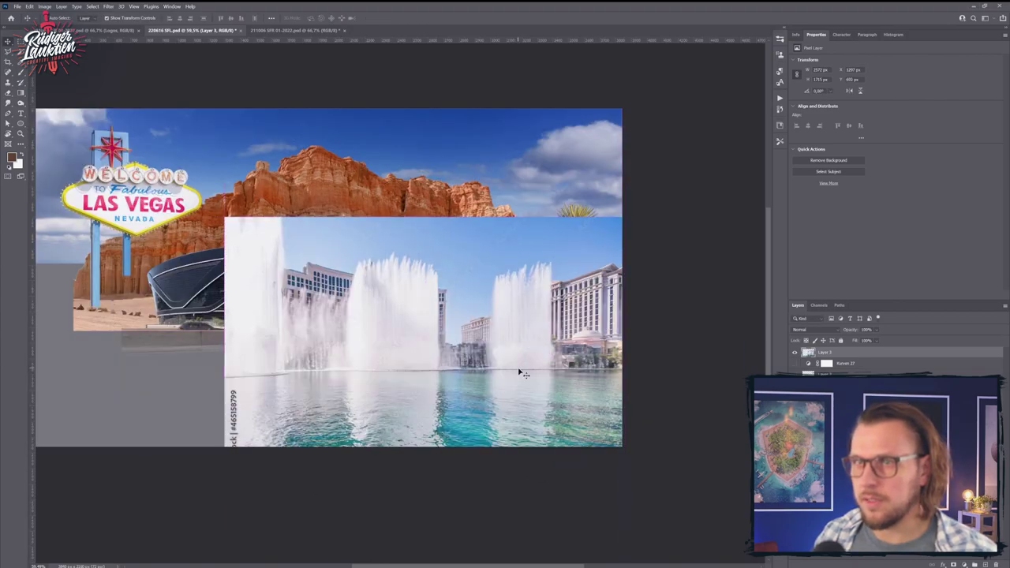
click(519, 372)
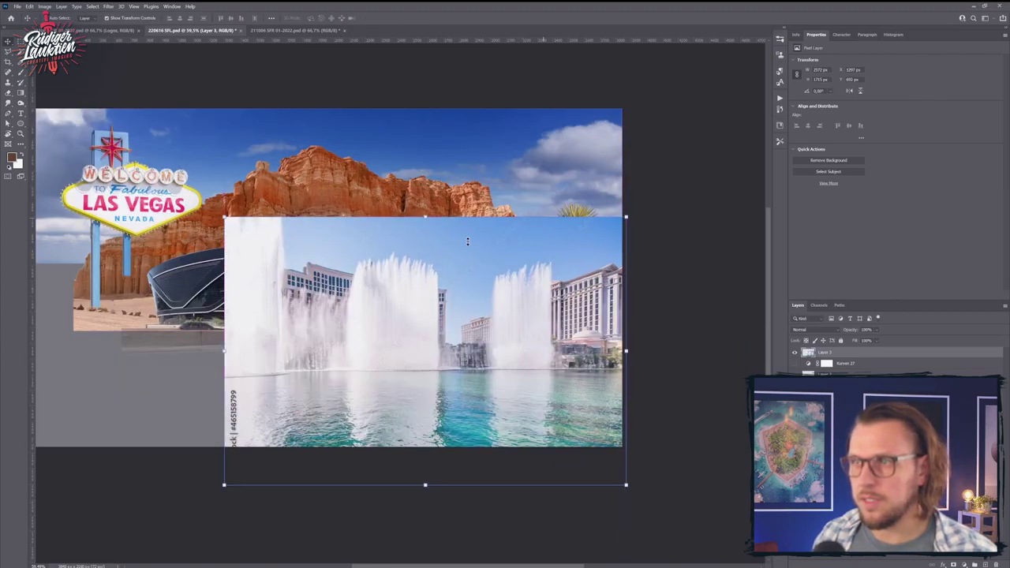
drag(509, 361, 515, 327)
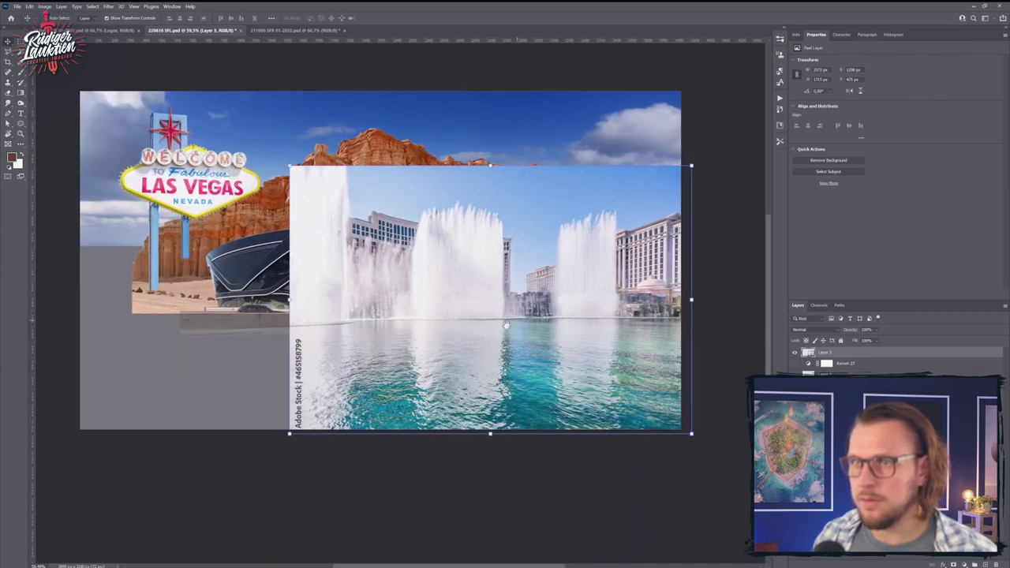
drag(537, 326, 243, 316)
drag(153, 240, 182, 235)
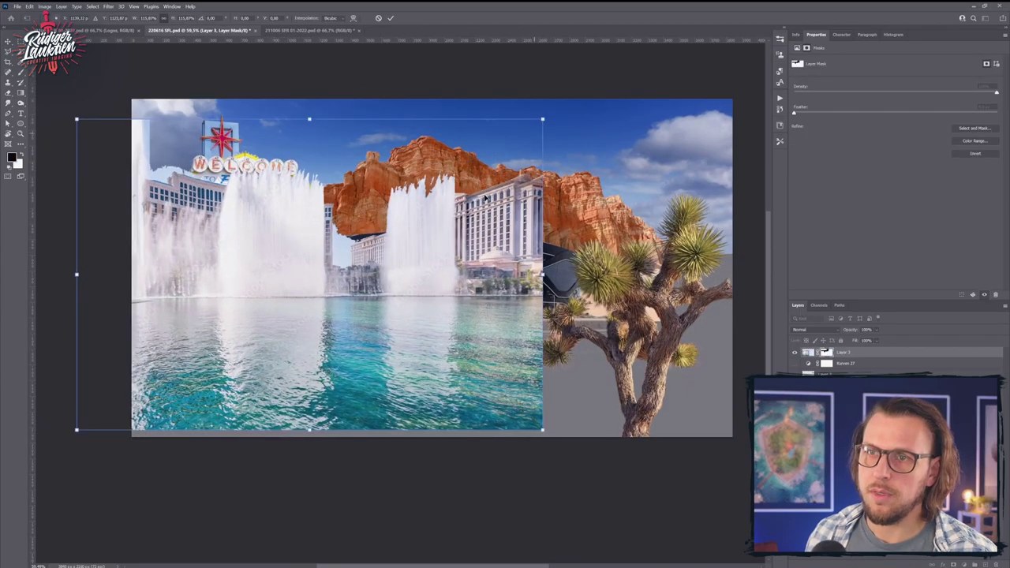
drag(374, 306, 561, 352)
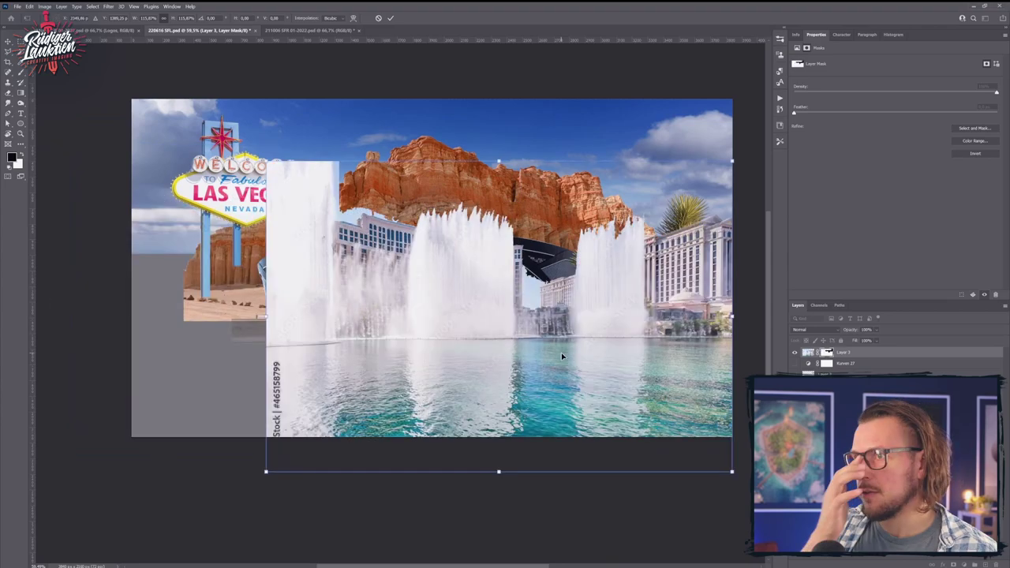
key(Return)
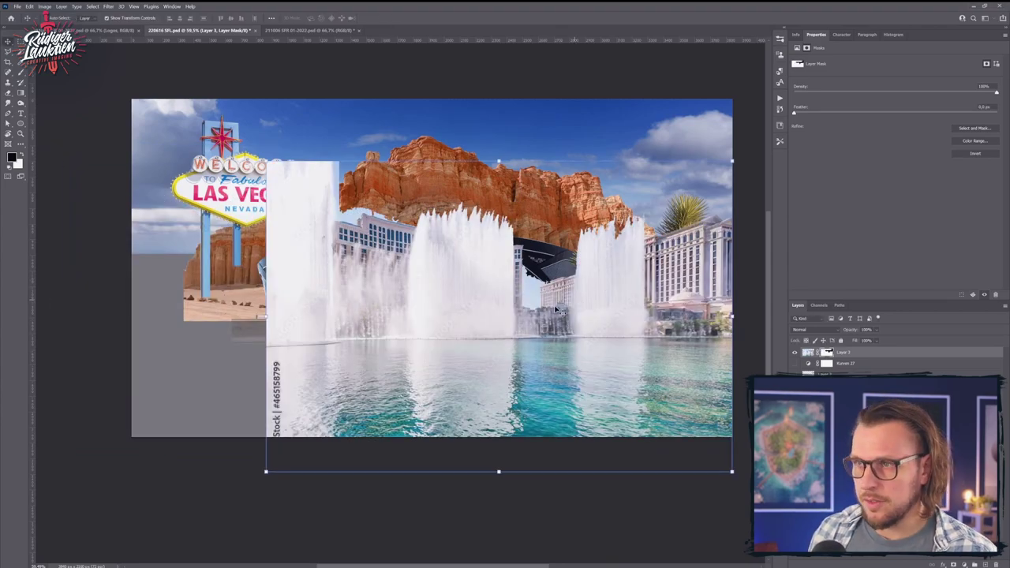
Step: Try painting out the fountains and water in front of the stadium on the preview layer's mask, keeping the fountain beside the hotel
key(b)
mouse_move(536, 442)
mouse_down()
mouse_move(412, 135)
mouse_move(274, 386)
mouse_move(352, 409)
mouse_up()
key(v)
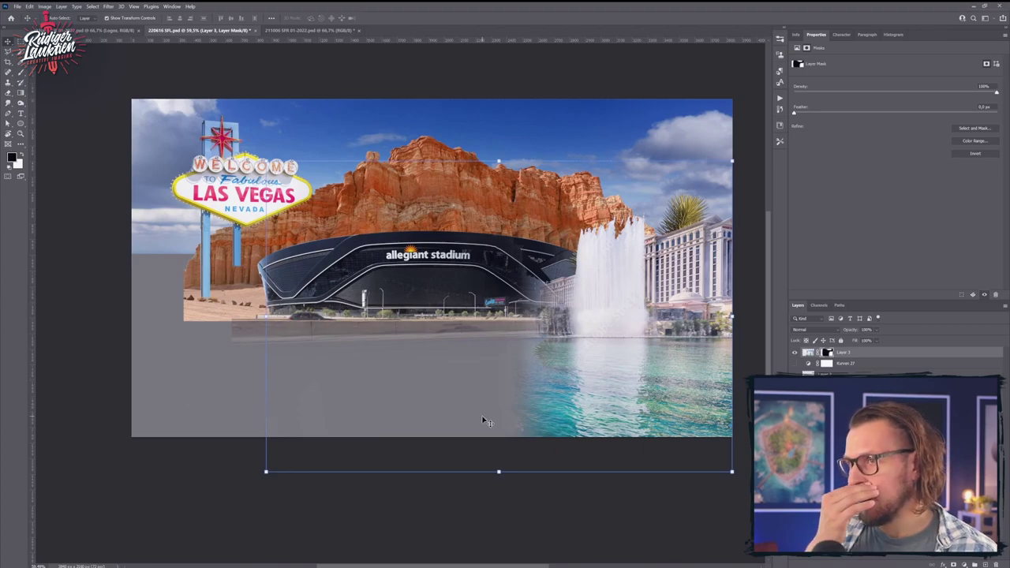
key(ctrl+z)
mouse_move(622, 340)
mouse_down()
mouse_move(656, 350)
mouse_move(607, 347)
mouse_move(615, 346)
mouse_up()
Step: License the Bellagio fountain photo with the standard license on Adobe Stock, place it in the composite and enlarge it to about 220%
key(alt+Tab)
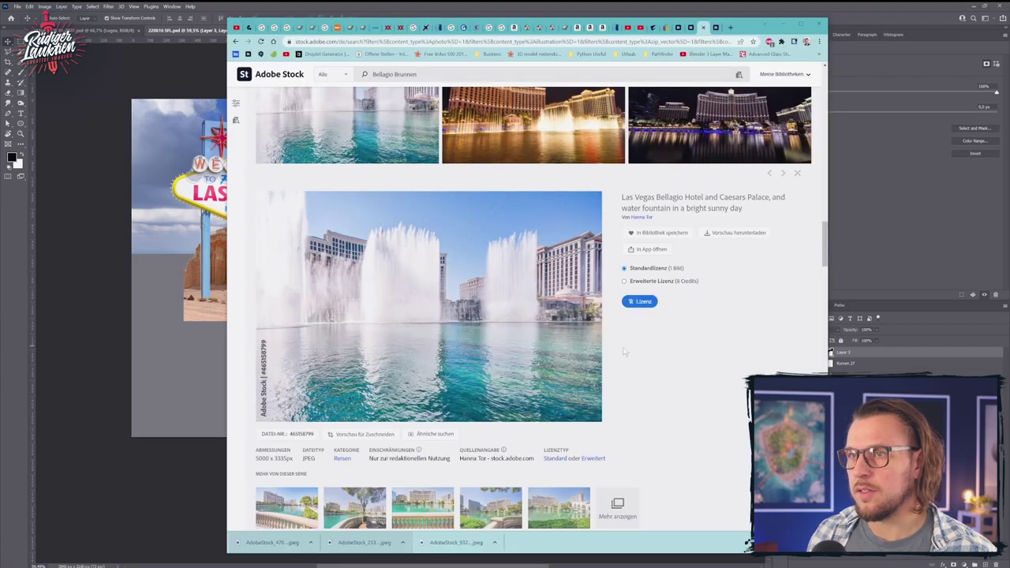
click(639, 304)
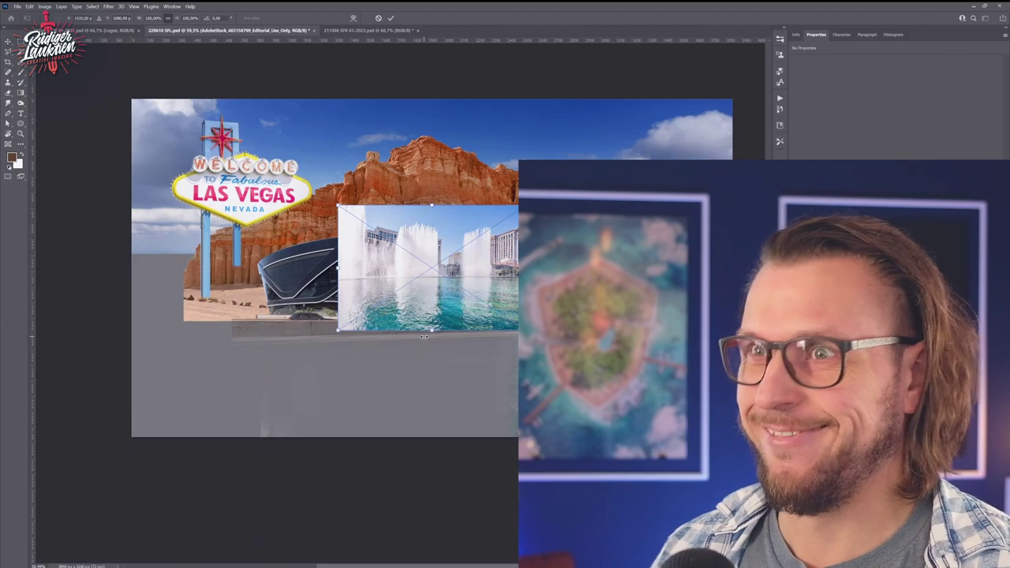
key(Return)
drag(524, 329, 677, 430)
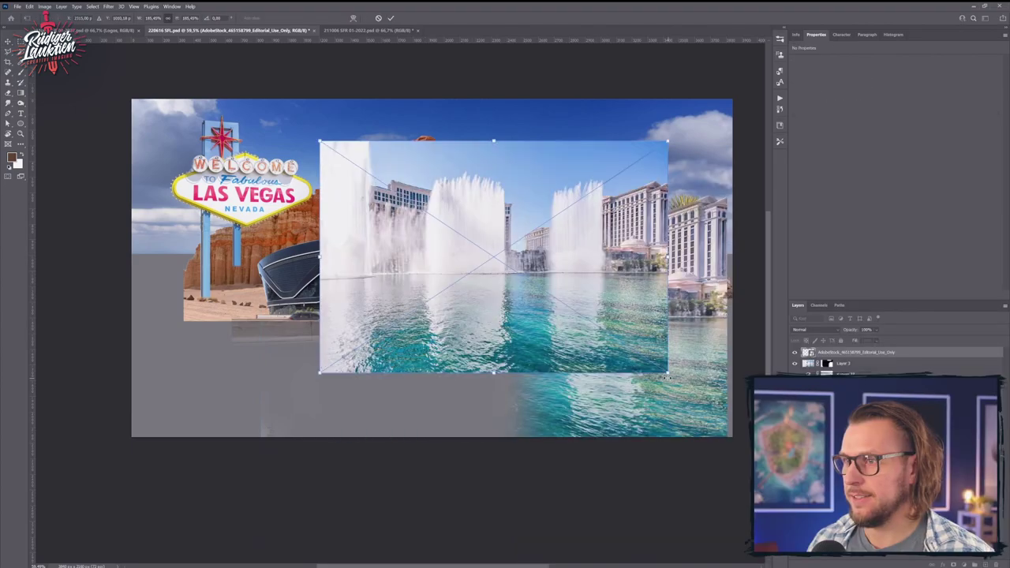
drag(670, 374, 717, 437)
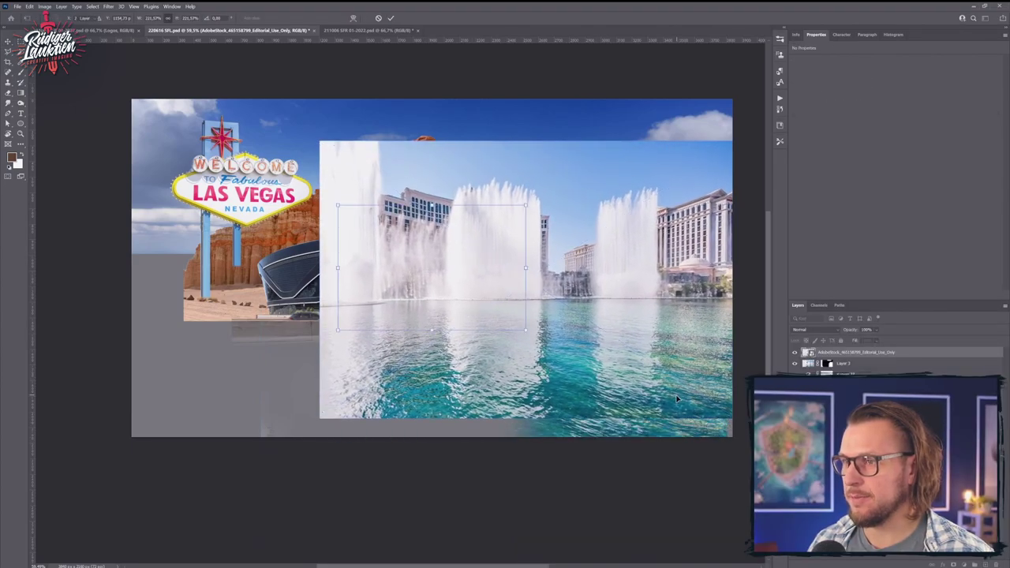
key(Return)
Step: Select the blue sky of the placed fountain photo using Color Range and hide it with an inverted layer mask
key(w)
key(v)
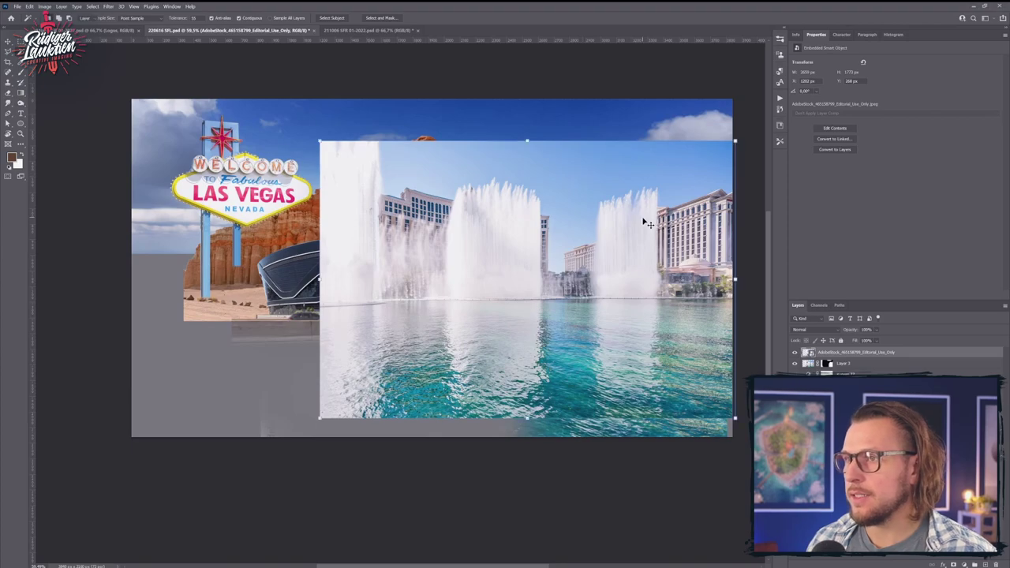
click(111, 7)
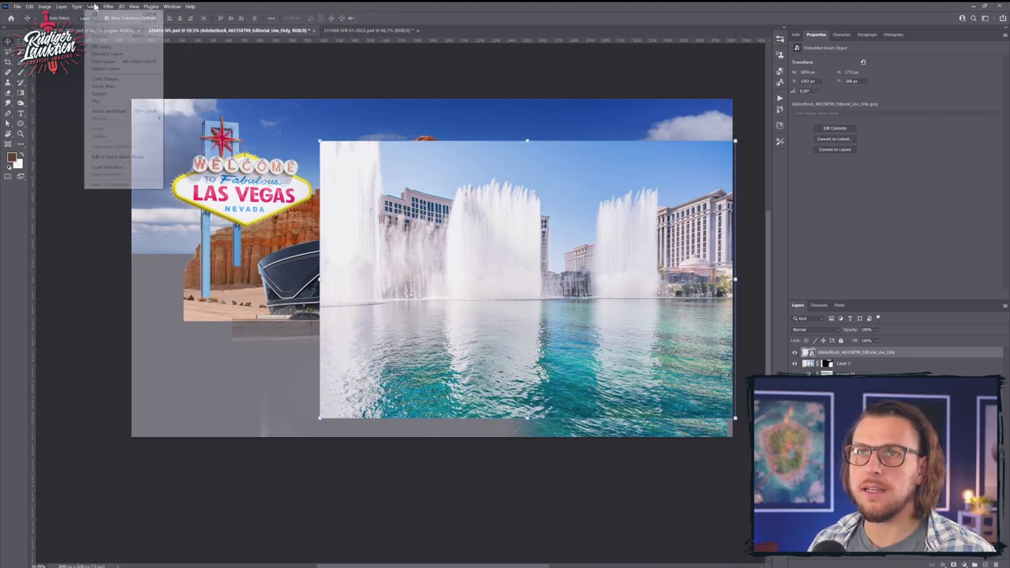
click(110, 67)
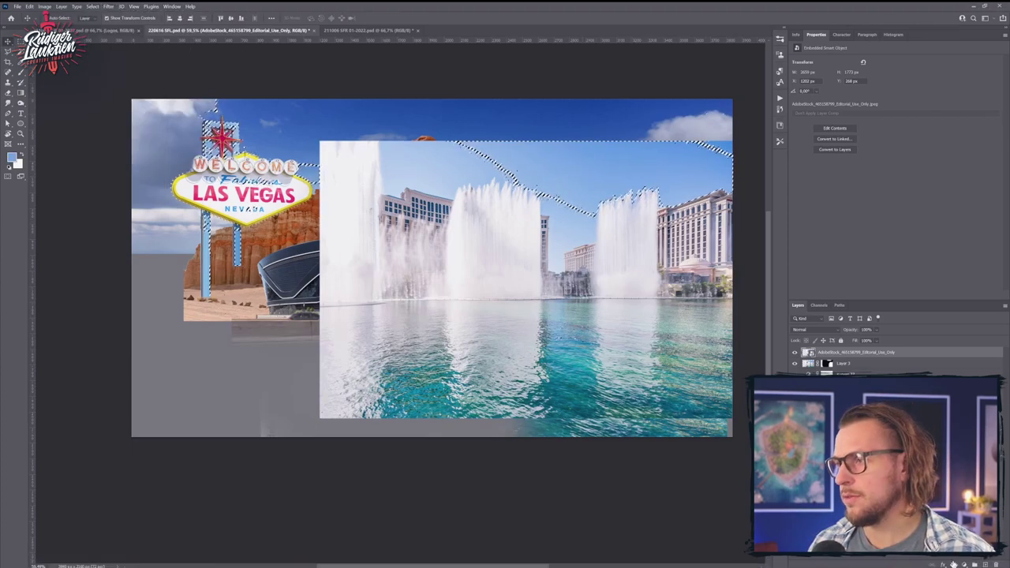
click(953, 565)
key(ctrl+i)
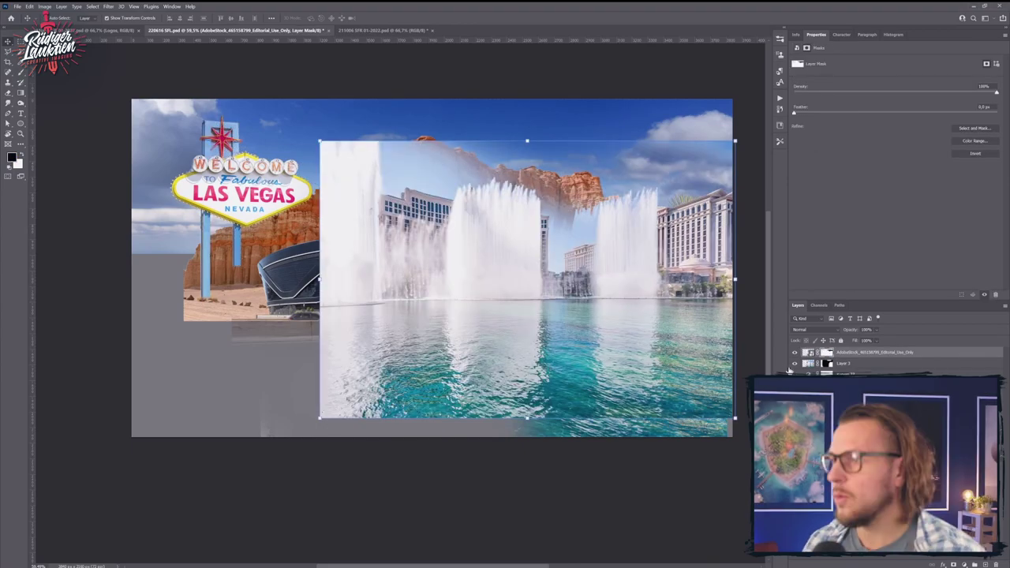
Step: Mask out the leftover sky and the fountains and buildings above the waterline in front of the stadium on the fountain photo
scroll(662, 214, up, 4)
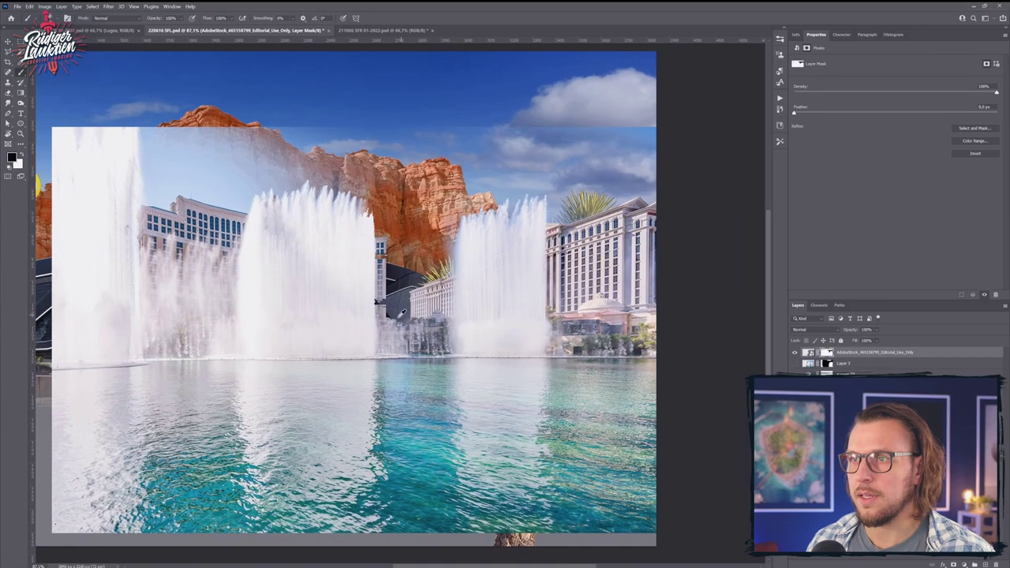
scroll(384, 316, down, 3)
drag(384, 308, 436, 285)
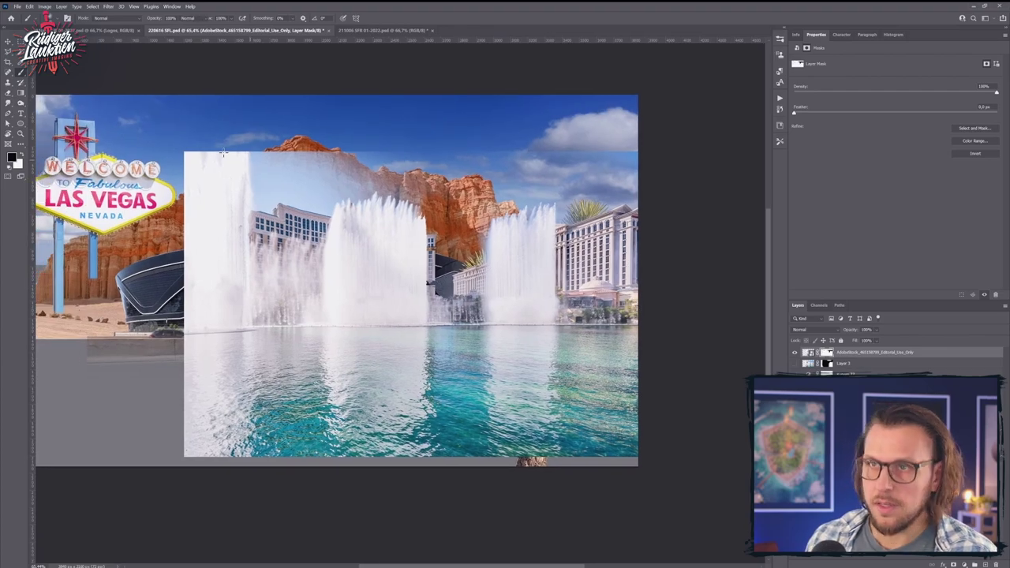
key(m)
mouse_move(146, 106)
mouse_down()
mouse_move(399, 325)
mouse_move(461, 330)
mouse_move(442, 344)
mouse_up()
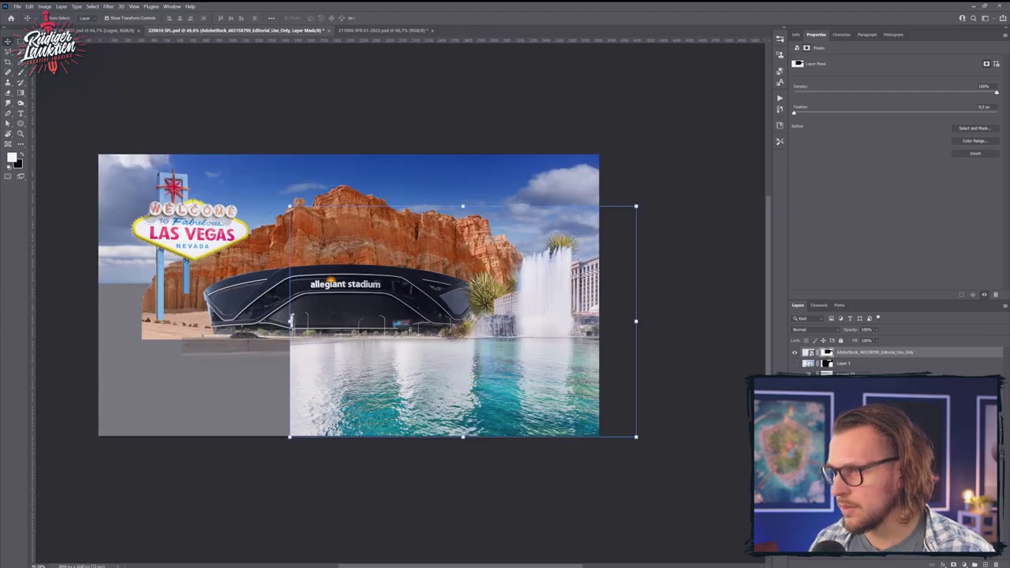
Step: Move the Joshua tree to the far side of the composite, in front of the Las Vegas sign's posts
click(875, 387)
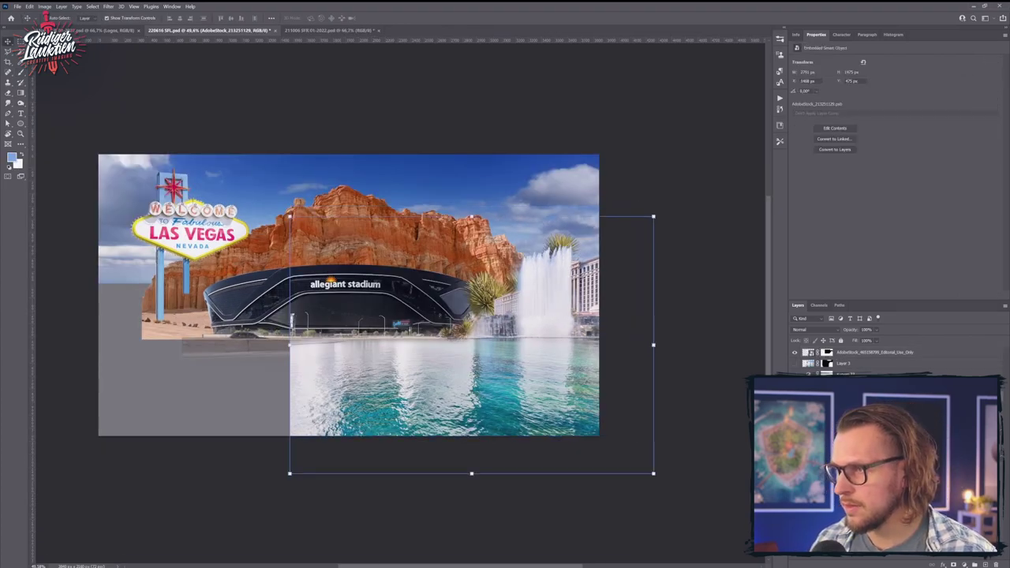
drag(557, 362, 201, 348)
Step: Switch to Adobe Stock in the browser and search for "beach" photos
key(alt+Tab)
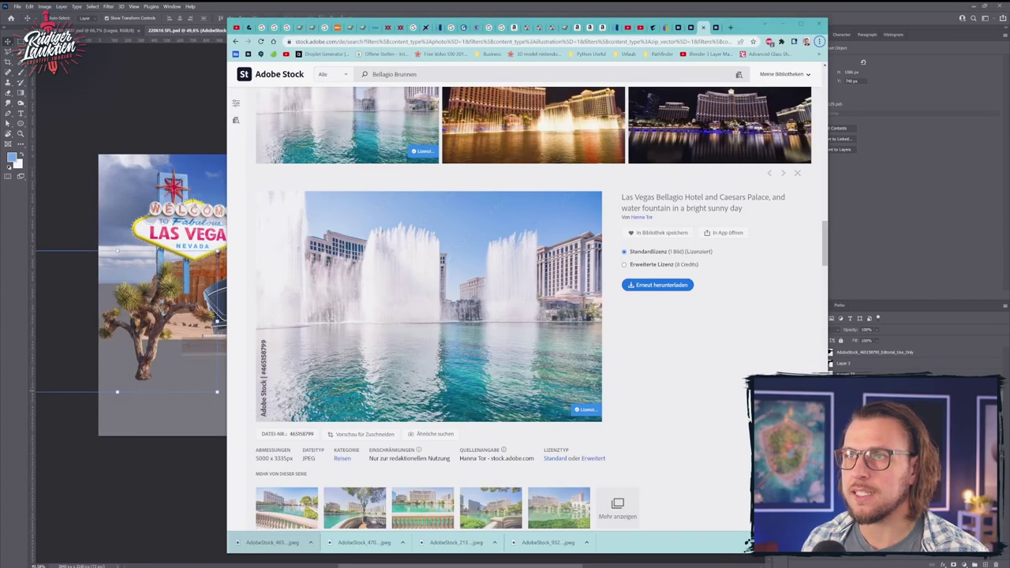
drag(426, 75, 319, 83)
text(strand)
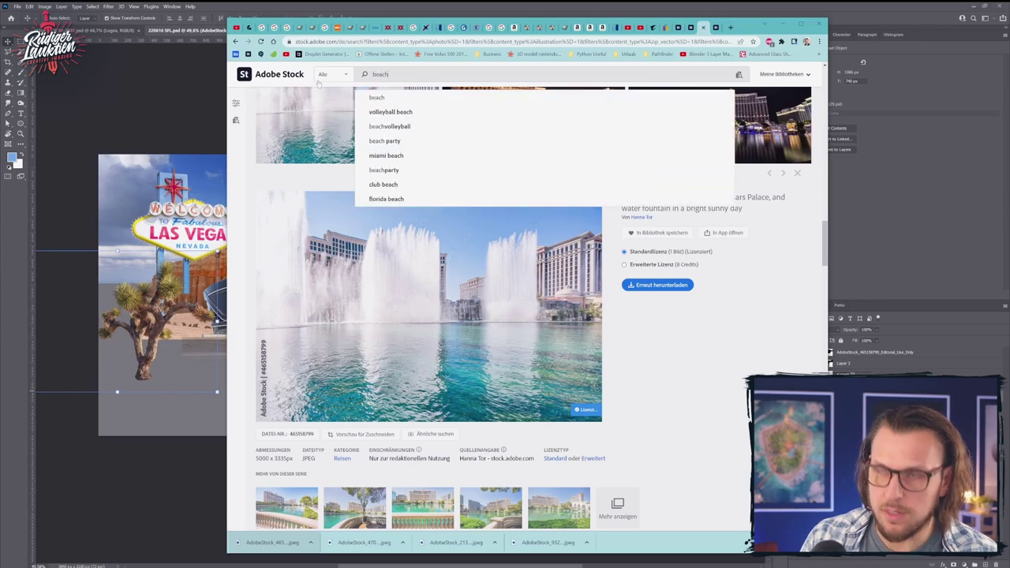
key(Return)
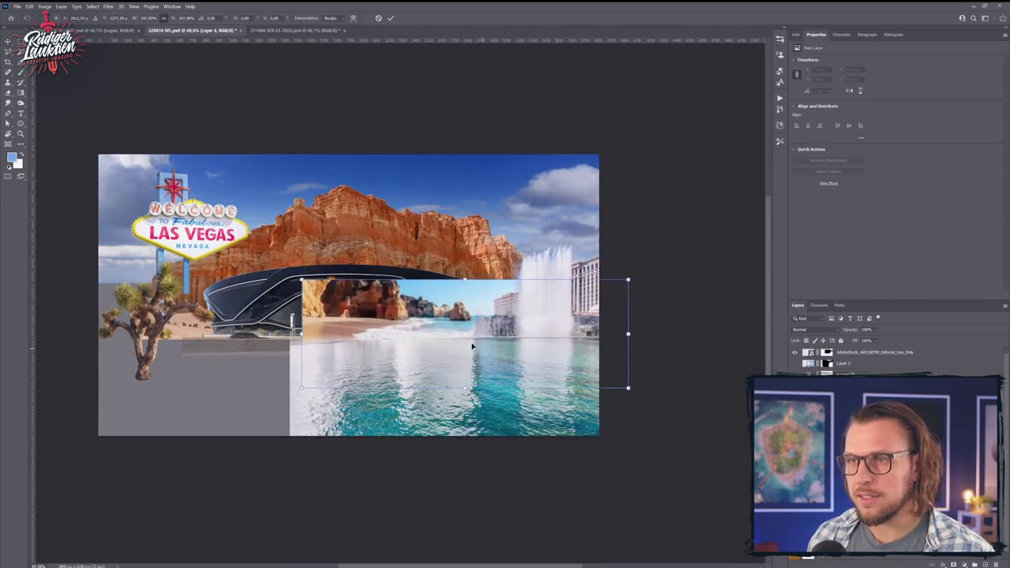
Step: Try a rocky beach preview as the foreground in front of the tree and stadium, and browse further beach photos
key(Return)
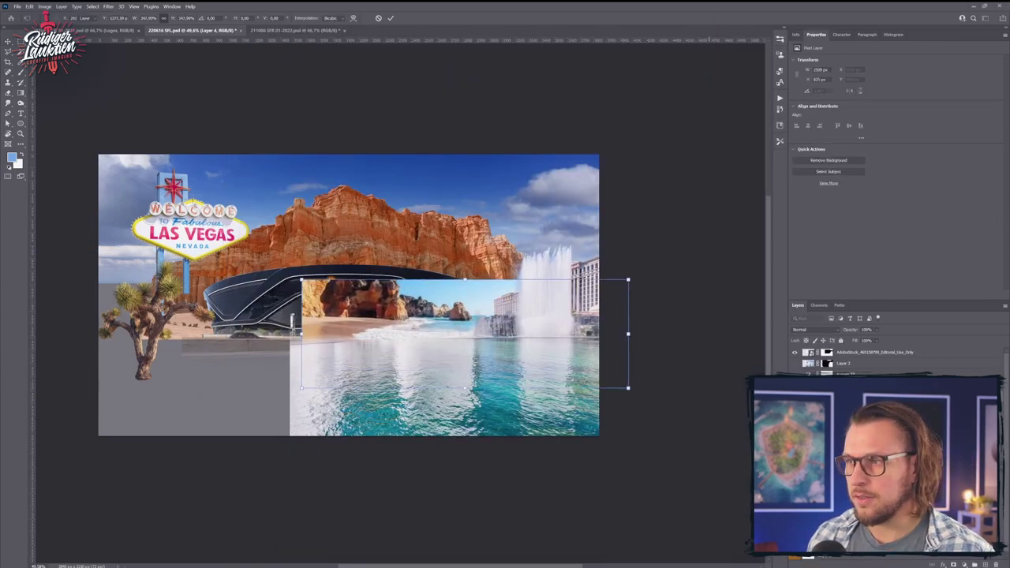
drag(837, 385, 833, 352)
drag(511, 425, 491, 426)
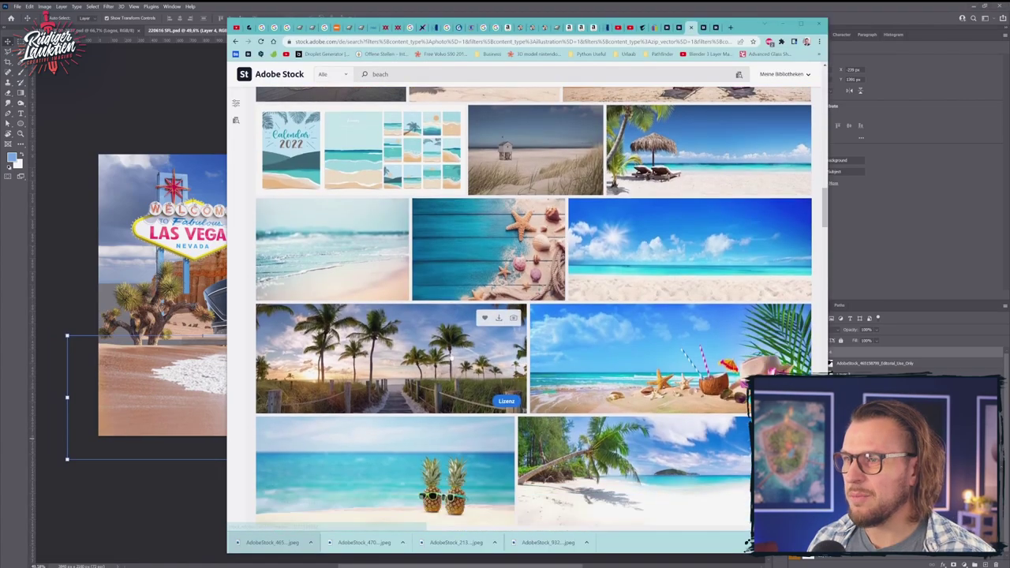
scroll(451, 358, down, 5)
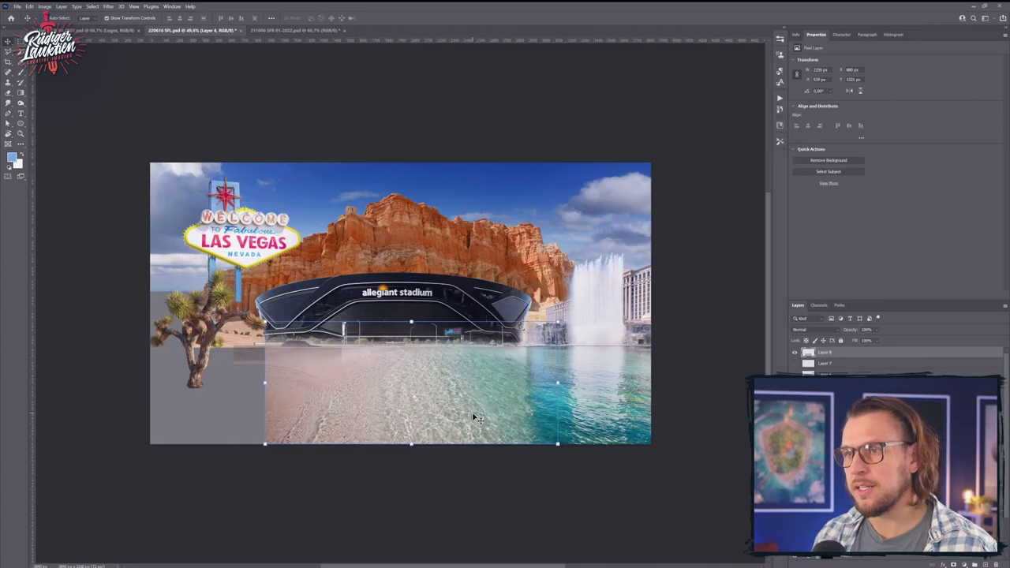
Step: Download the Pixabay shoreline photo with clear shallow water from Pexels and place it in the composite
key(alt+Tab)
click(705, 113)
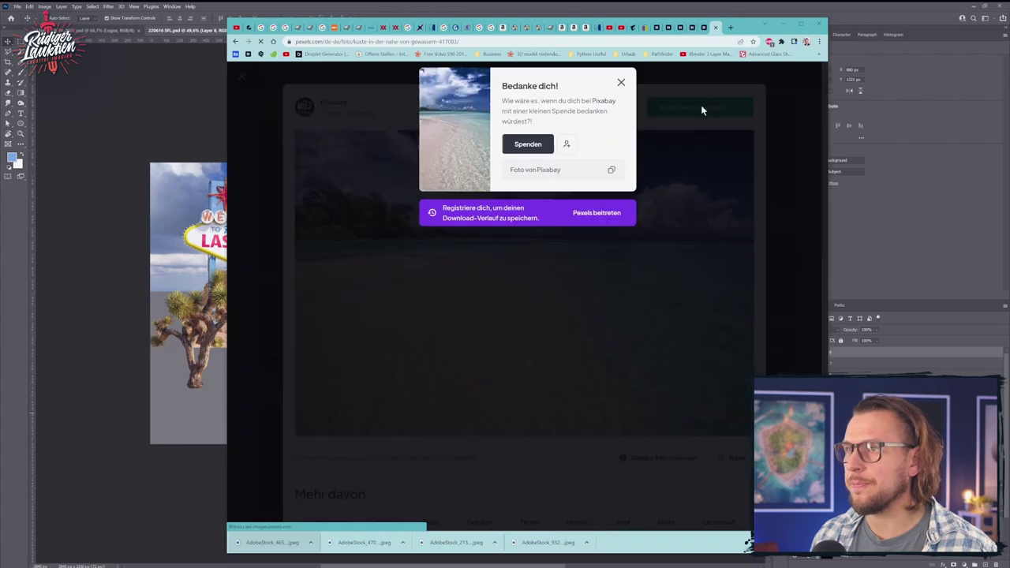
key(alt+Tab)
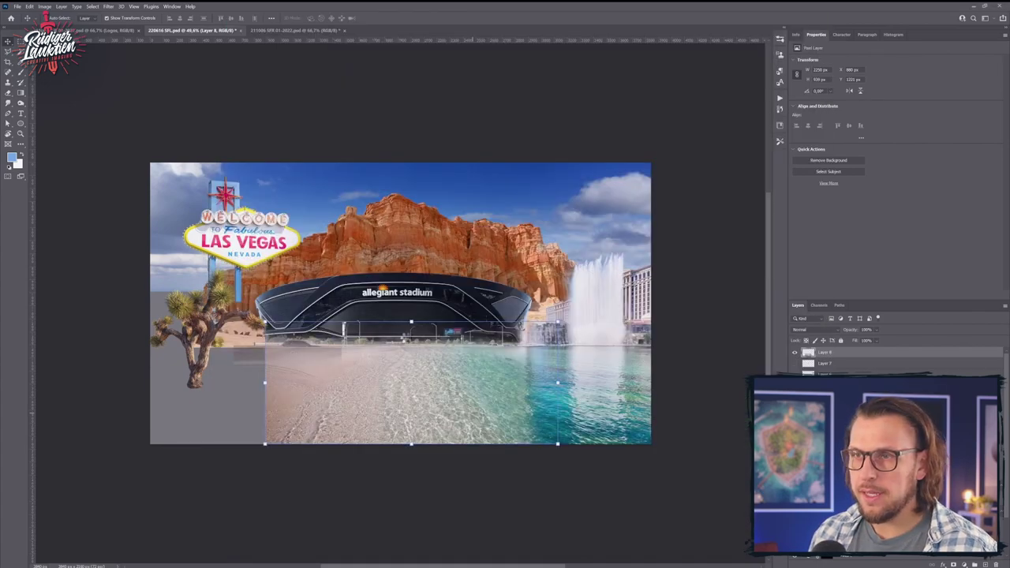
drag(403, 338, 438, 349)
key(Return)
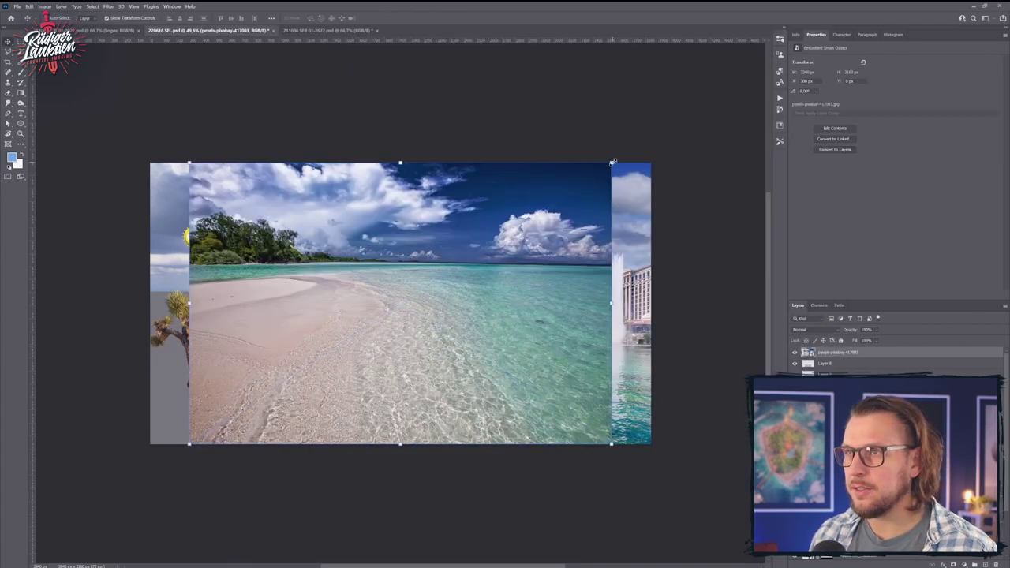
Step: Scale the placed shoreline photo down to about 35% and position it so its horizon meets the fountain's waterline
drag(611, 163, 461, 262)
drag(371, 368, 474, 378)
scroll(473, 379, up, 4)
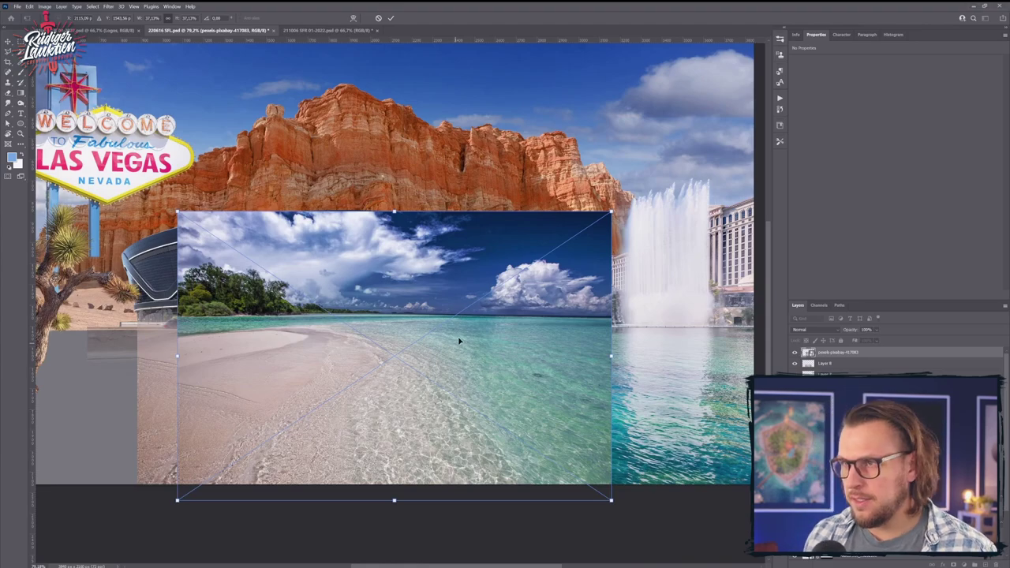
drag(175, 213, 197, 225)
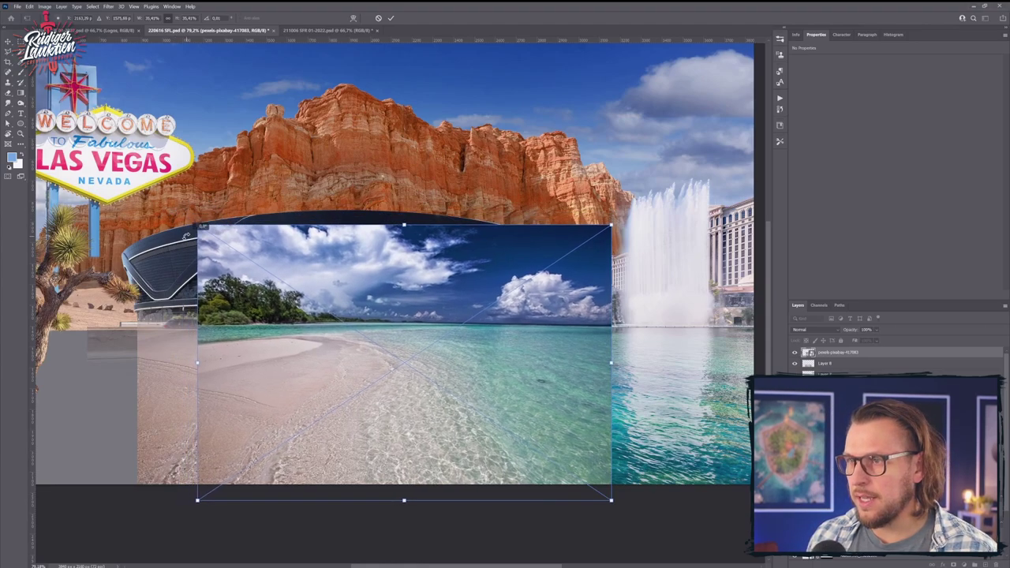
key(Return)
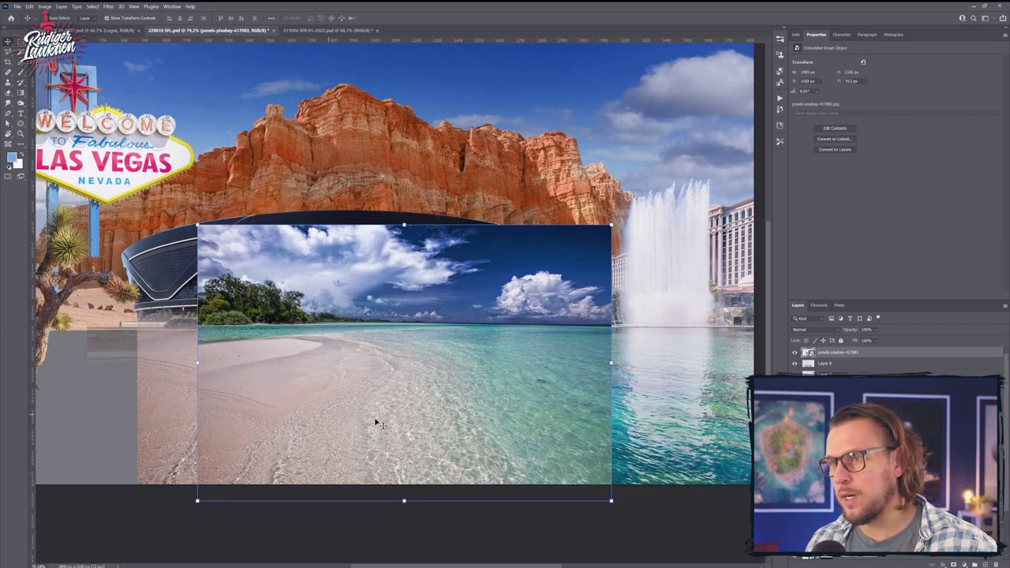
Step: Hide the shoreline photo's sky and trees above the horizon with an inverted layer mask from a rectangular selection
key(m)
drag(151, 179, 678, 325)
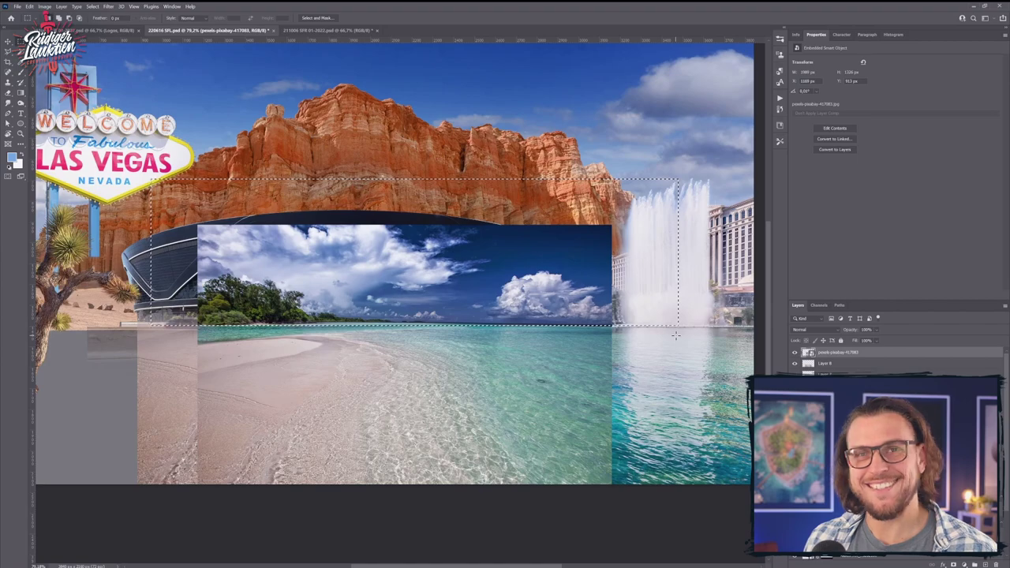
click(953, 565)
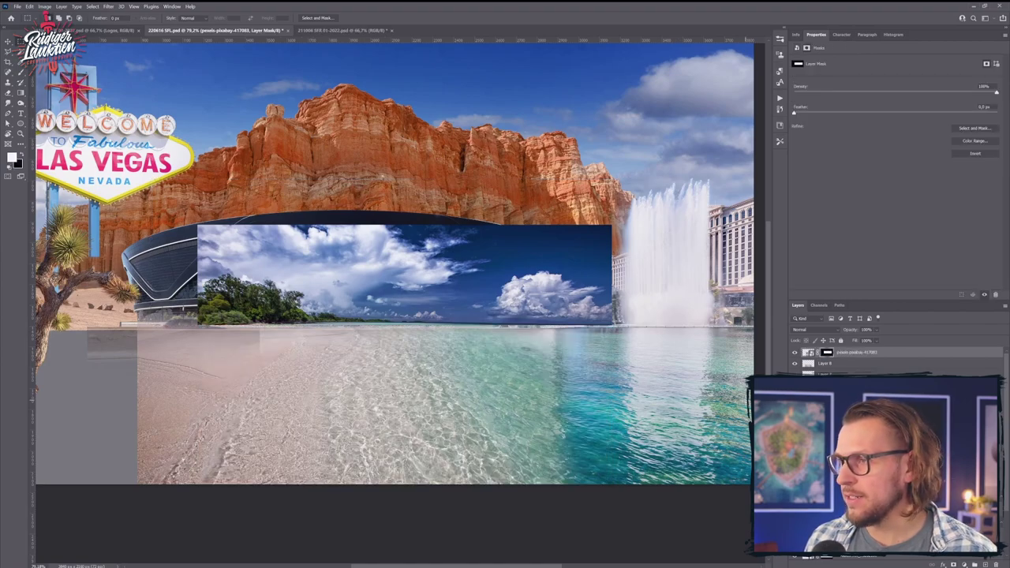
key(ctrl+i)
key(v)
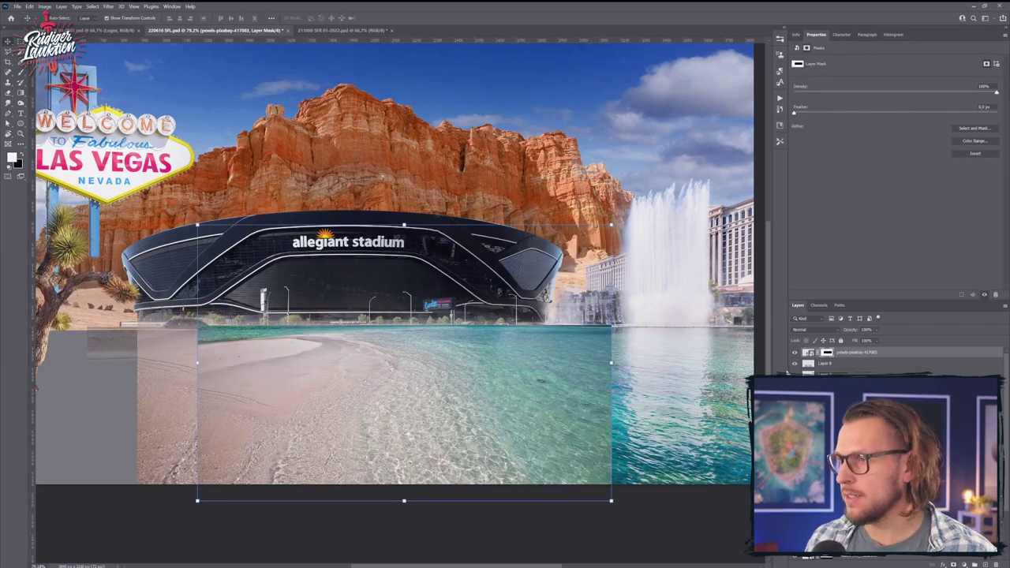
Step: Reposition the shoreline photo in front of the stadium and blend its water edge into the fountain pool on the mask
mouse_move(497, 413)
mouse_down()
mouse_move(487, 413)
mouse_move(496, 431)
mouse_up()
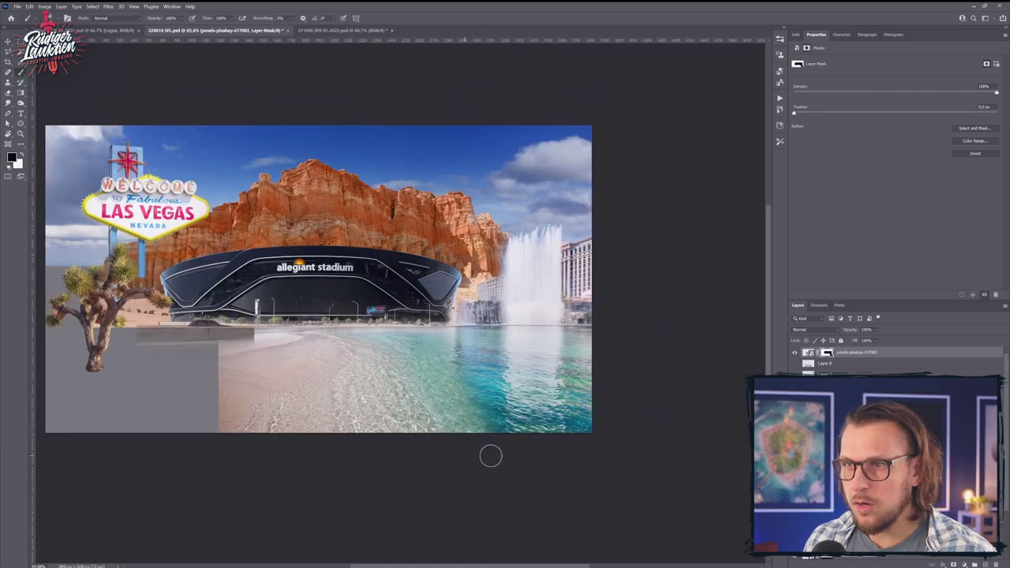
key(v)
click(496, 473)
click(500, 475)
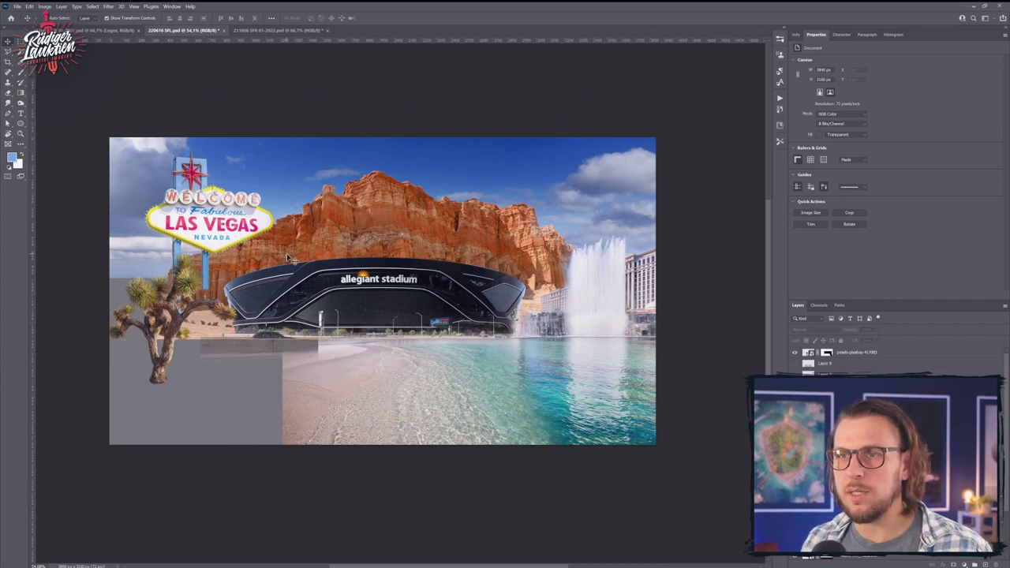
Step: Place the licensed Death Valley desert road photo in the composite, enlarge it to about 166% and move it to the sign's side
click(314, 237)
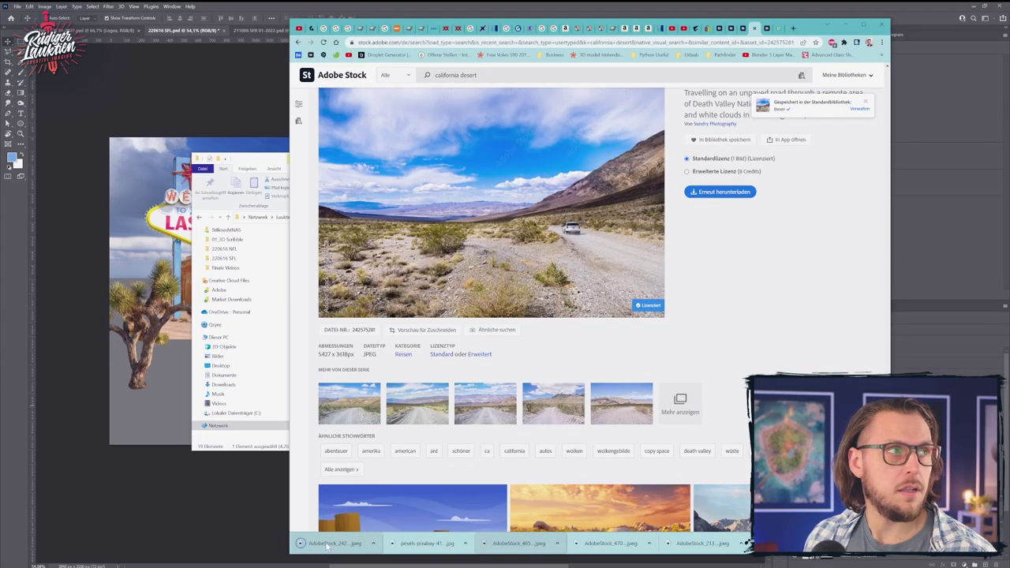
drag(327, 544, 115, 384)
key(alt+Tab)
drag(302, 363, 387, 327)
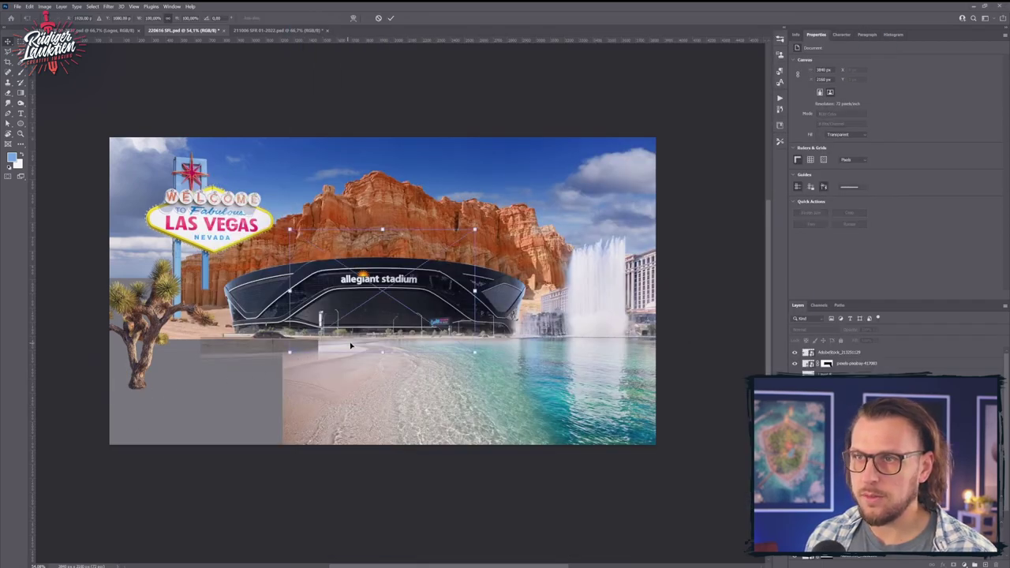
drag(472, 355, 605, 436)
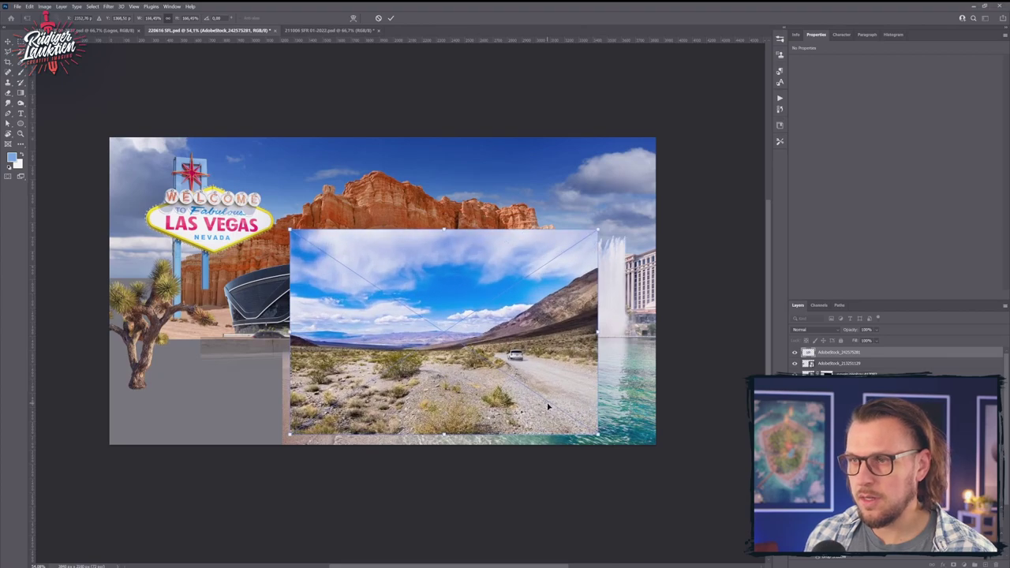
key(Return)
drag(527, 400, 362, 386)
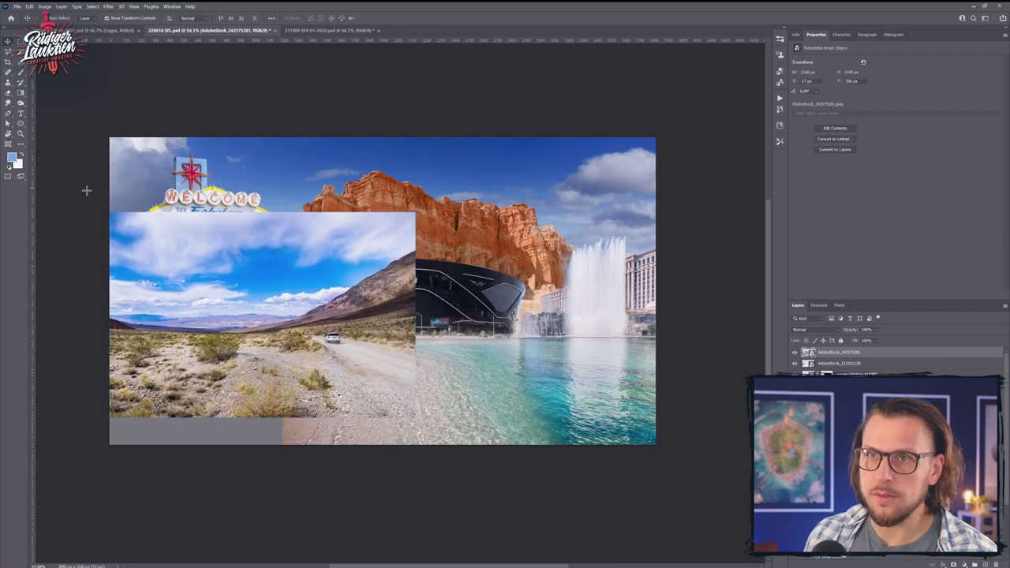
Step: Hide the desert photo's sky and mountains above the horizon with an inverted layer mask from a rectangular selection
key(m)
drag(86, 189, 453, 335)
click(953, 564)
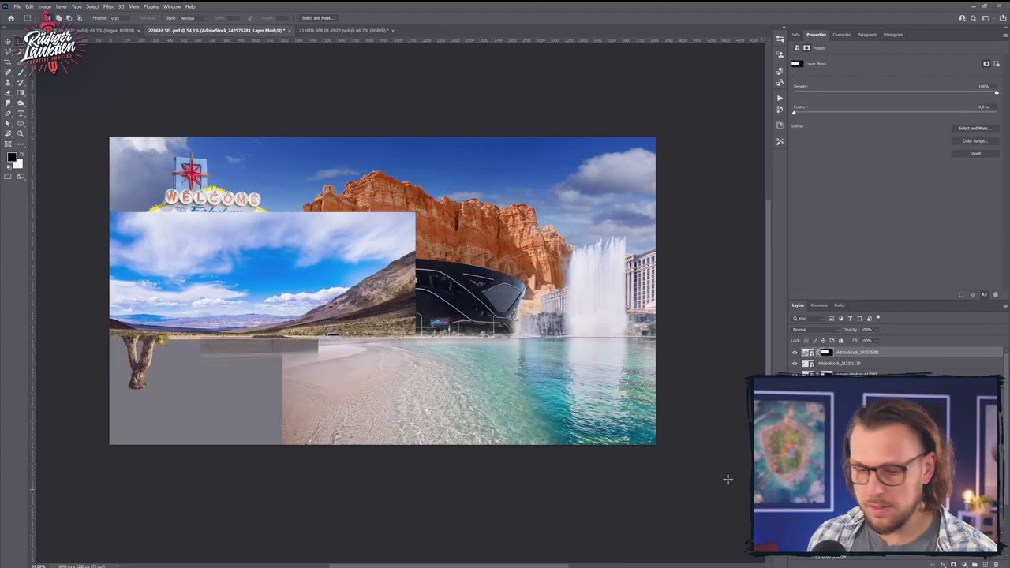
key(ctrl+i)
key(v)
key(v)
Step: Enlarge the masked desert photo by about 126% and position it over the empty foreground beneath the sign and stadium
drag(359, 368, 253, 388)
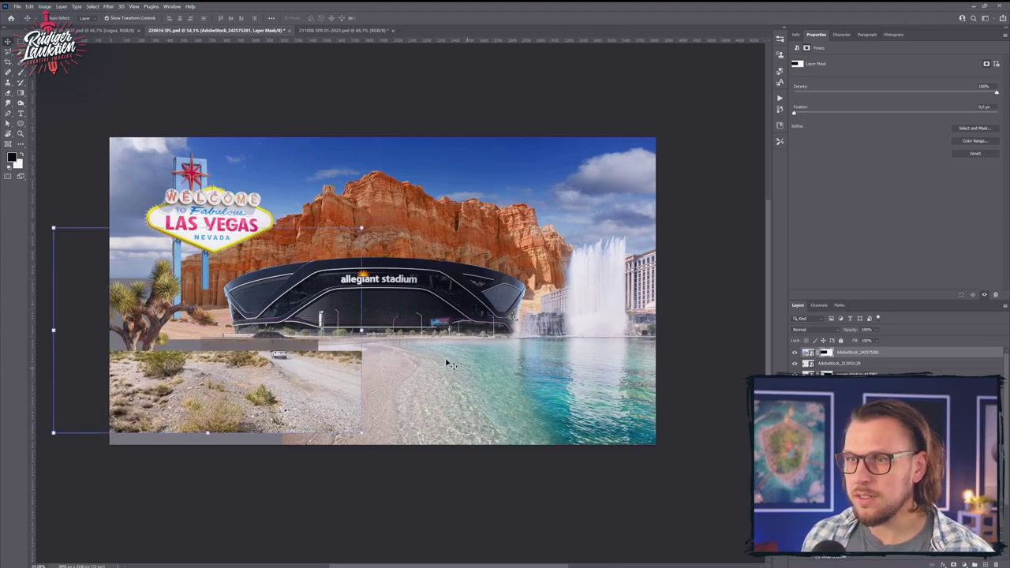
drag(313, 387, 282, 377)
drag(318, 422, 398, 464)
drag(310, 423, 305, 386)
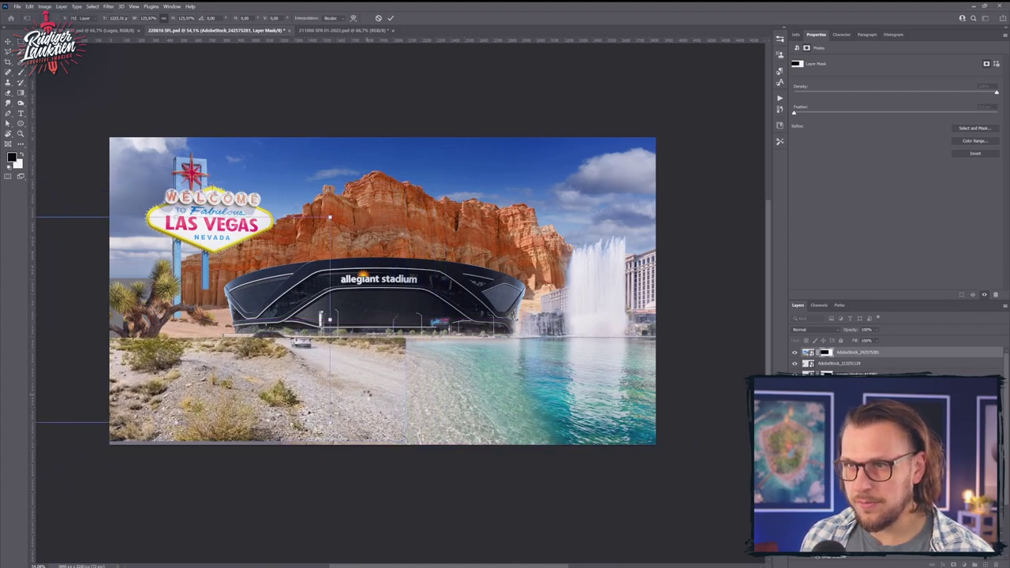
key(Return)
Step: Shift the desert photo further away from the water and mask out its car and the shrubs below the stadium
key(b)
right_click(340, 392)
key(v)
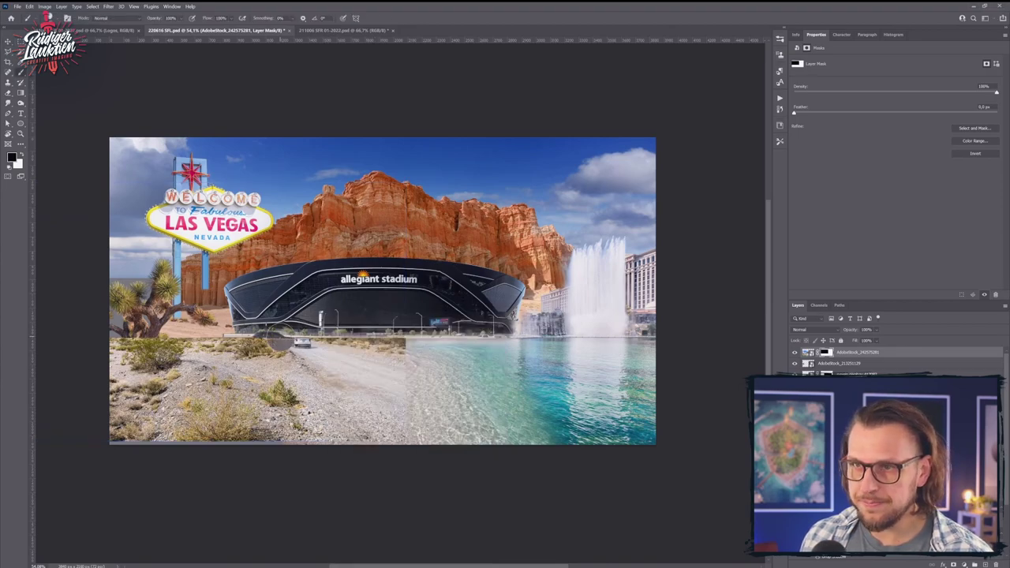
mouse_move(378, 401)
mouse_down()
mouse_move(310, 396)
mouse_move(360, 402)
mouse_move(332, 404)
mouse_up()
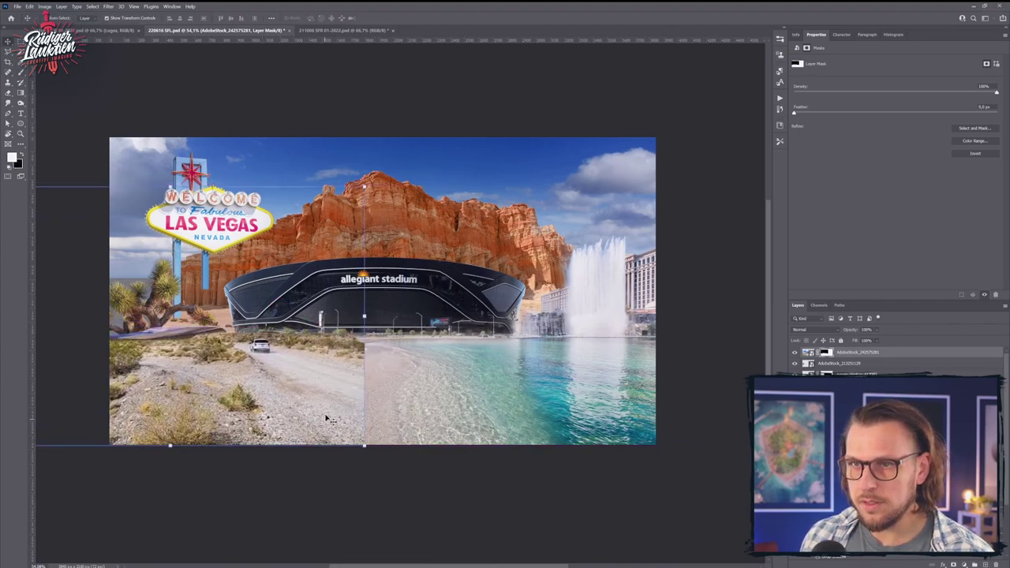
key(b)
key(x)
drag(260, 337, 356, 335)
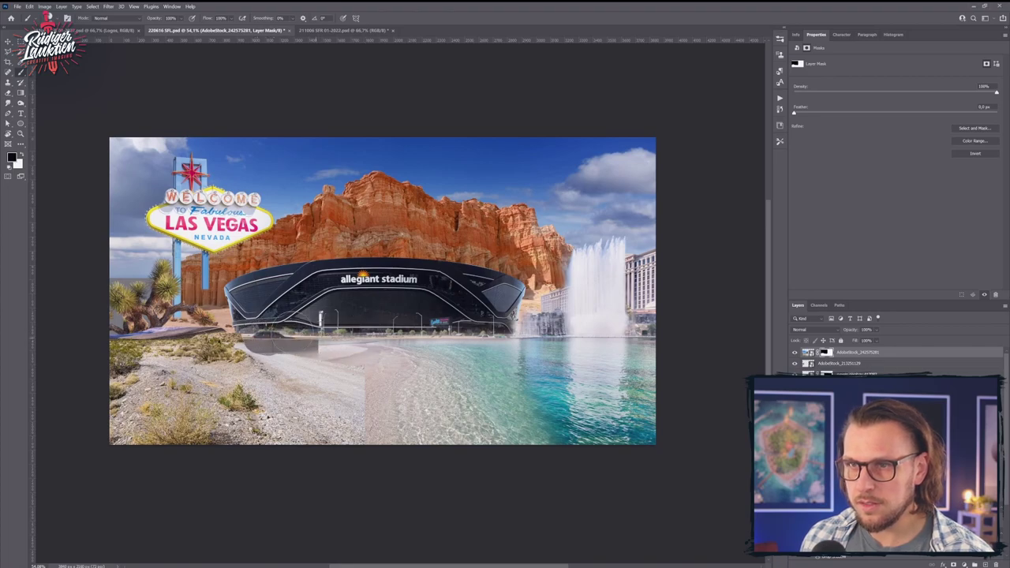
Step: Soften the desert photo's edge on its mask with a soft brush so the gravel blends into the beach
right_click(345, 311)
click(297, 324)
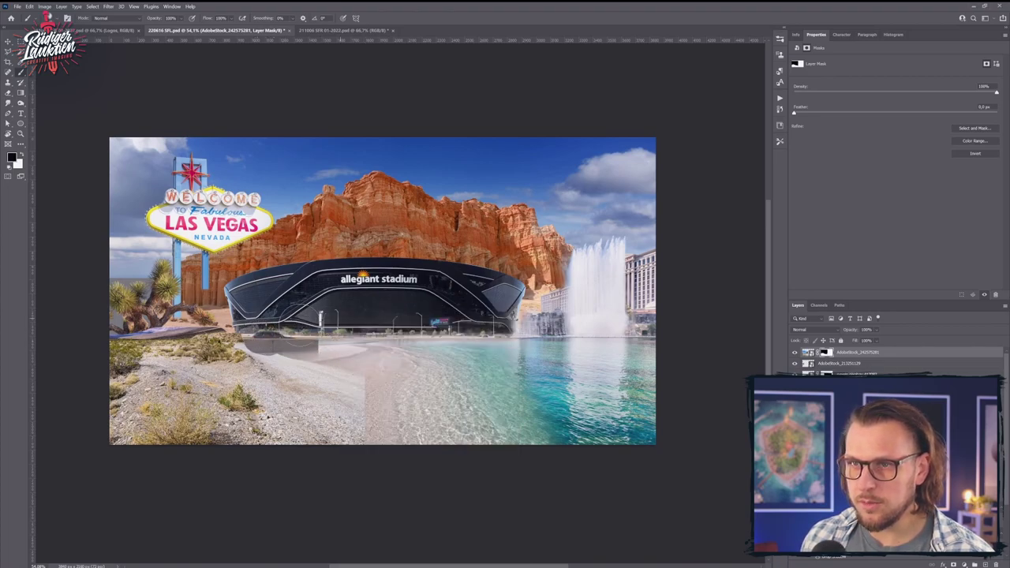
drag(273, 346, 355, 367)
key(x)
right_click(318, 310)
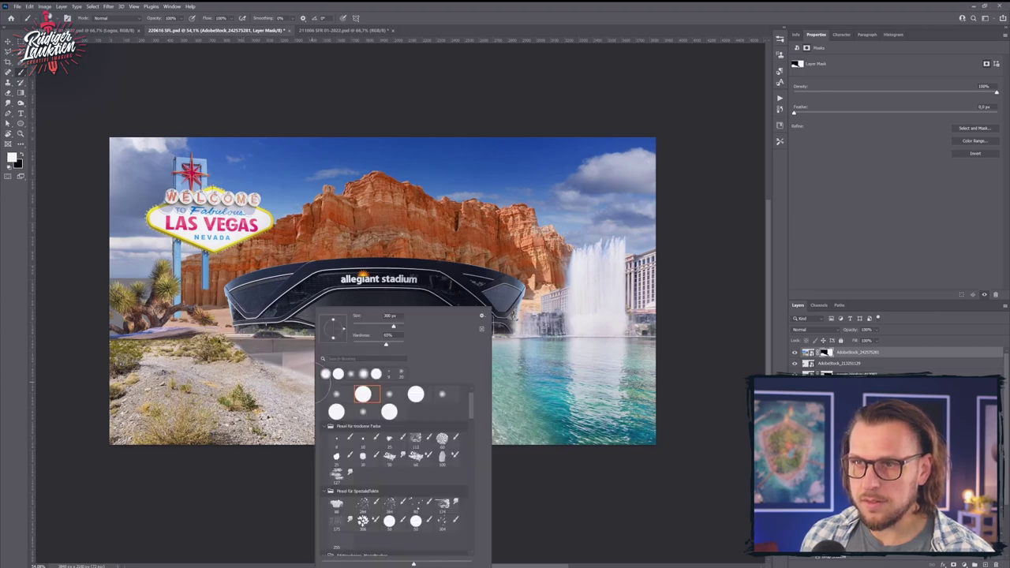
double_click(349, 394)
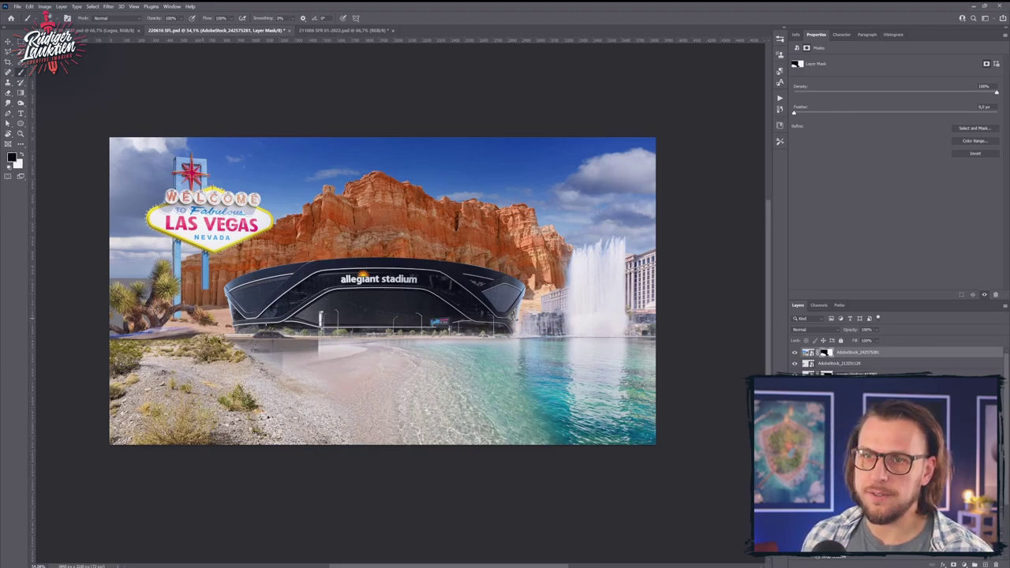
Step: Mask out the desert photo's leftover hill strip behind the Joshua tree's trunk
right_click(202, 308)
click(249, 394)
click(154, 302)
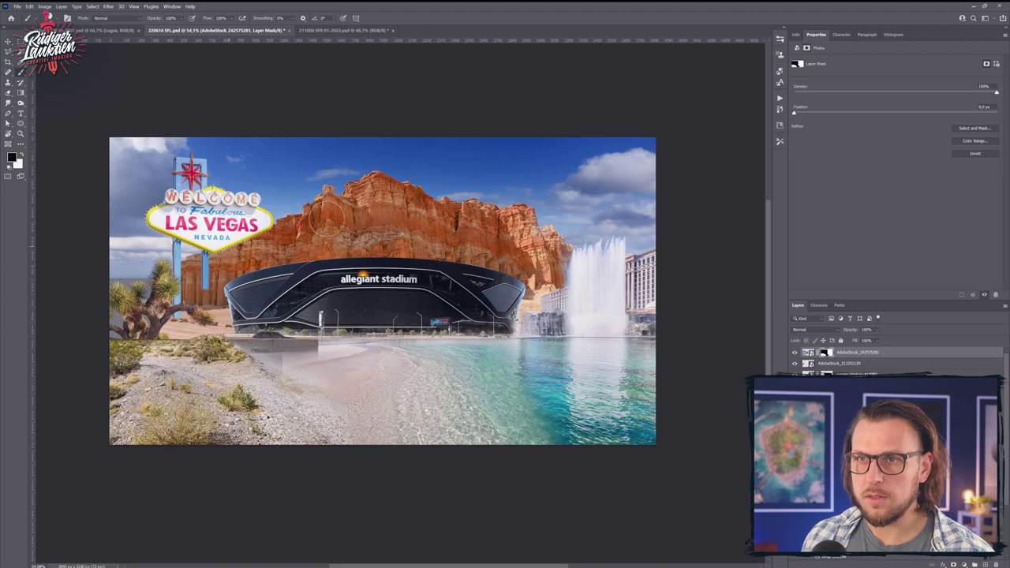
Step: Bring the Joshua tree layer in front of the desert photo and reposition the tree at the composite's outer edge
key(ctrl+t)
key(v)
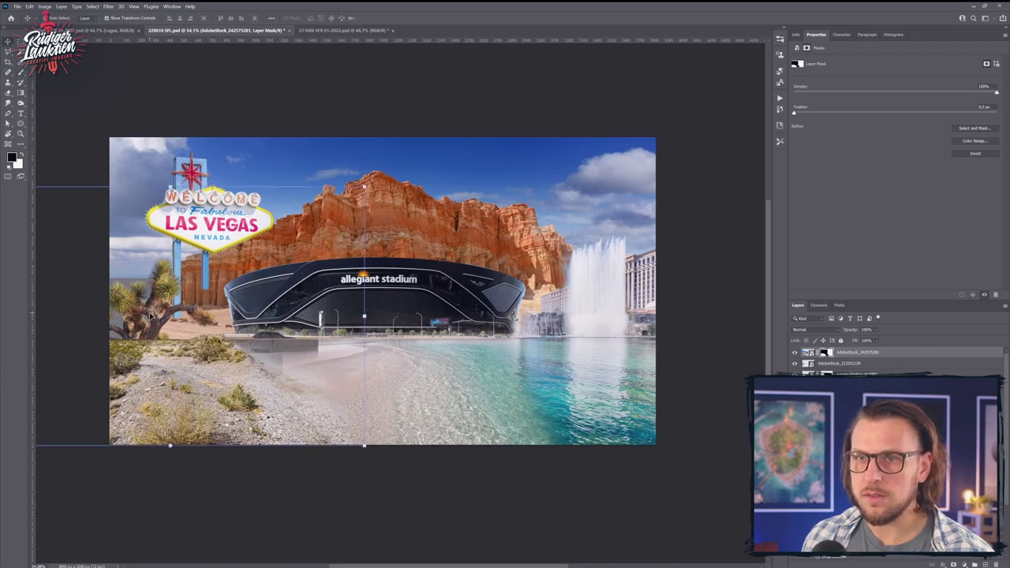
click(149, 314)
drag(855, 366, 857, 349)
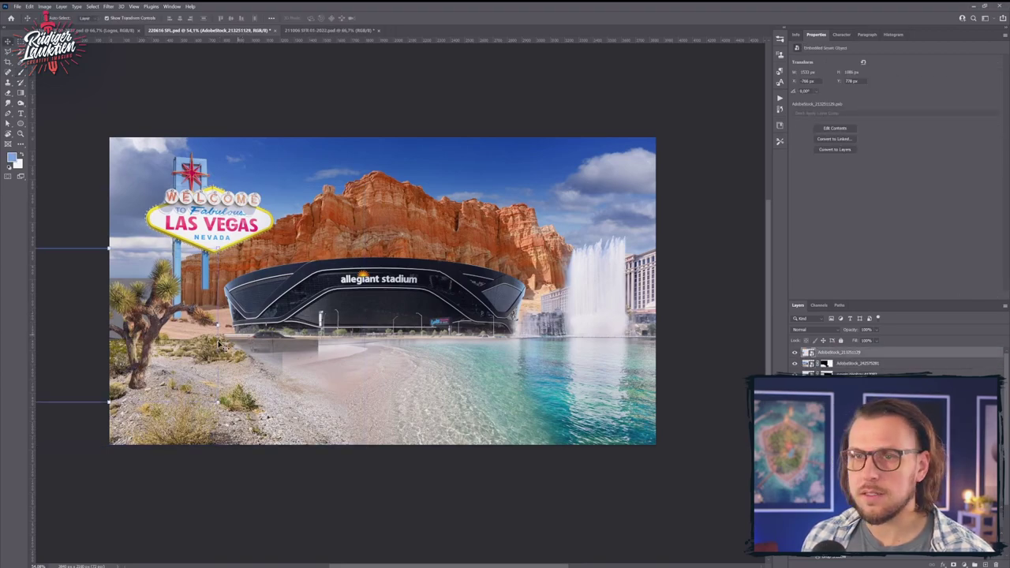
drag(185, 344, 147, 329)
drag(414, 248, 342, 227)
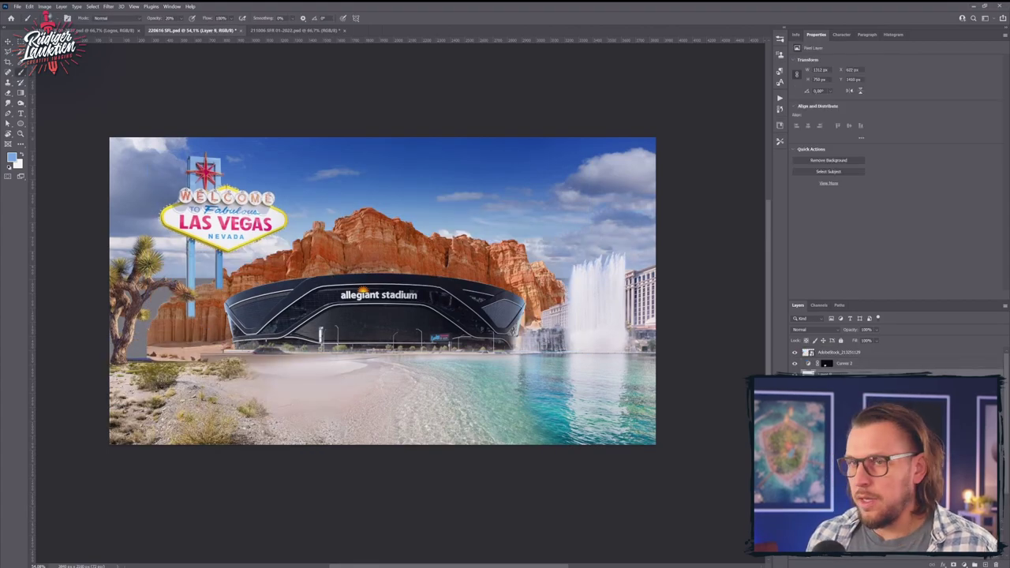
Step: Shift the red rock layer sideways so the rocks fill the grey gap behind the Joshua tree's trunk
click(518, 523)
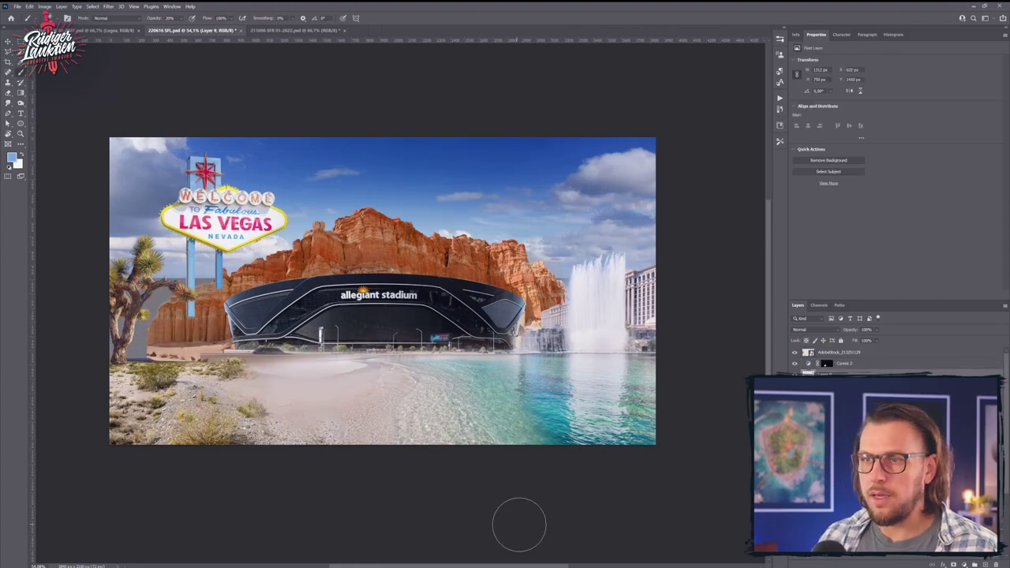
click(542, 522)
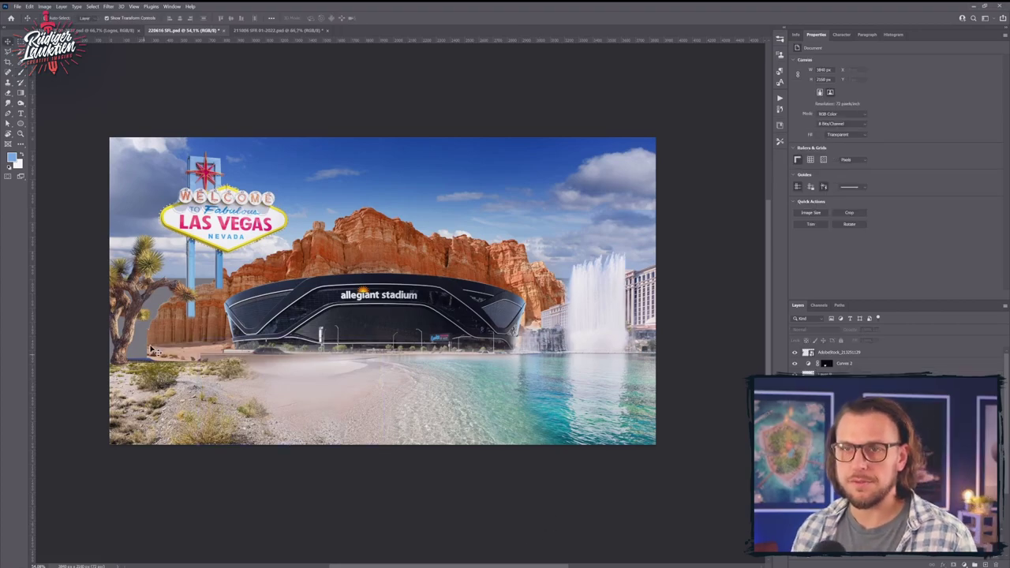
drag(144, 341, 175, 341)
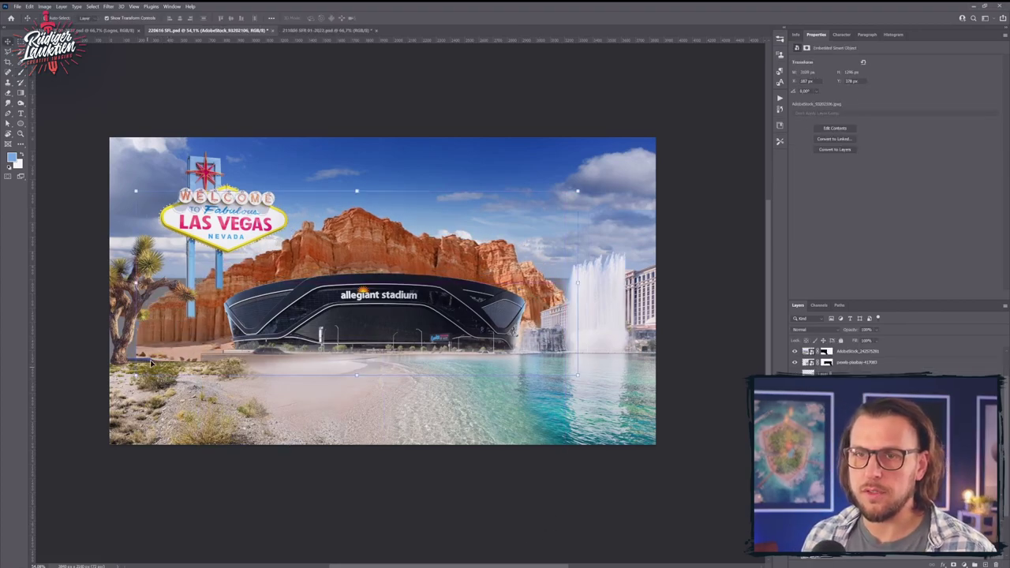
click(413, 486)
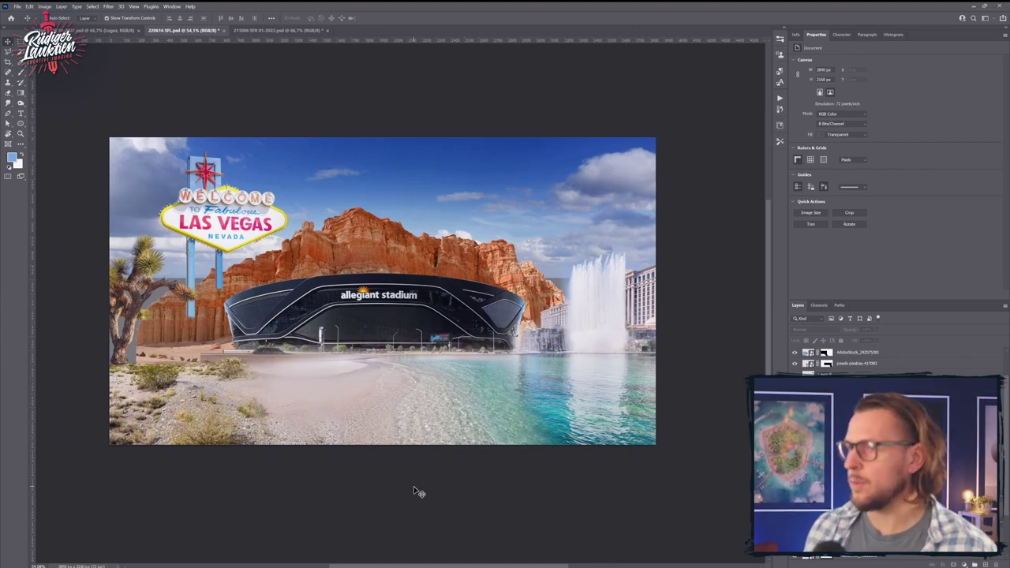
Step: Add a Curves adjustment clipped to the Allegiant Stadium layer and raise its midtones and highlights to brighten the building
click(359, 289)
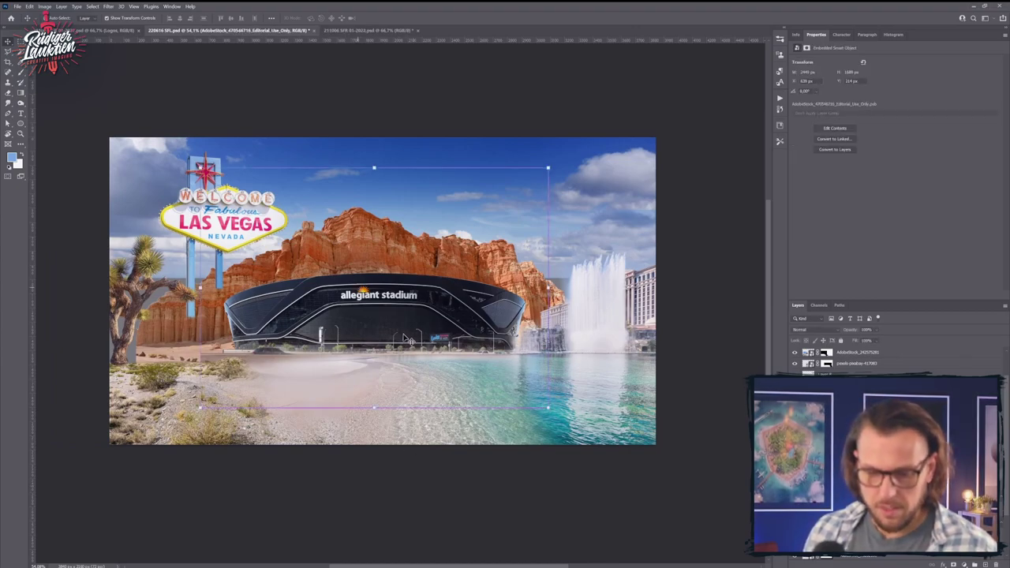
key(ctrl+m)
click(470, 191)
click(569, 180)
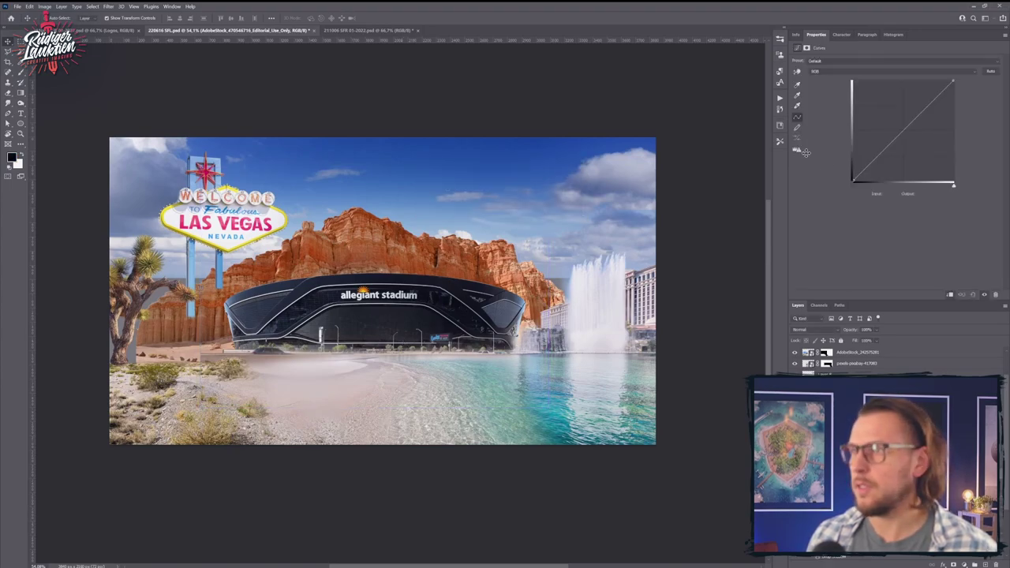
drag(883, 150, 883, 132)
mouse_move(935, 89)
mouse_down()
mouse_move(909, 82)
mouse_move(922, 92)
mouse_up()
drag(883, 132, 884, 132)
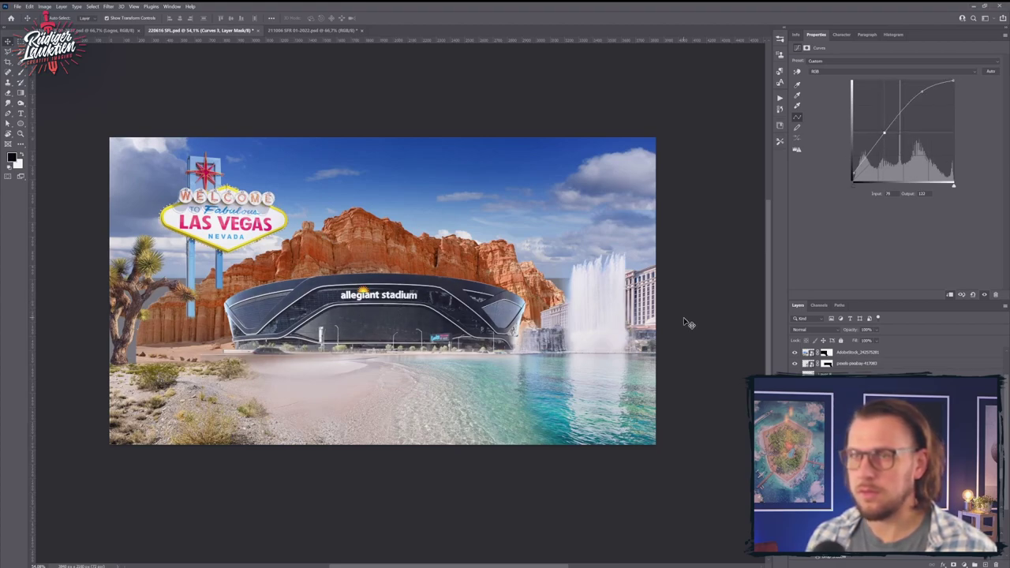
Step: Add a Color Balance adjustment clipped to the stadium layer and shift its midtones to neutralise the building's blue cast
key(ctrl+b)
click(511, 188)
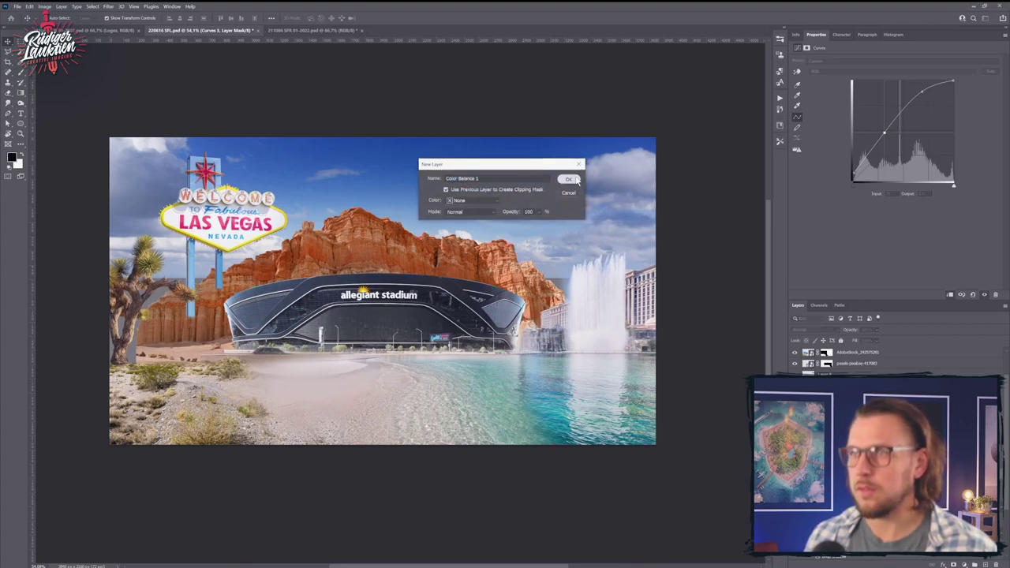
click(568, 179)
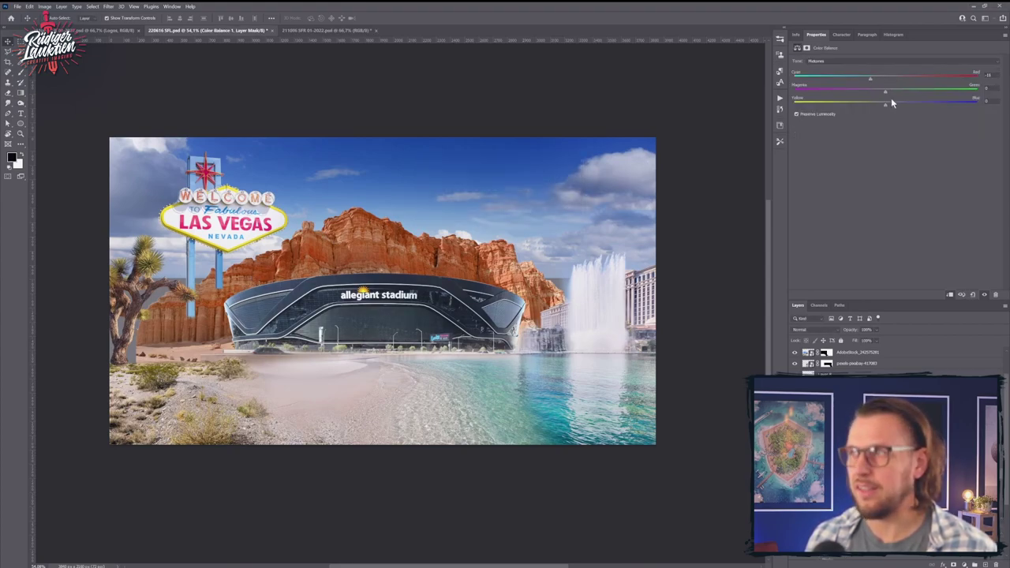
click(669, 470)
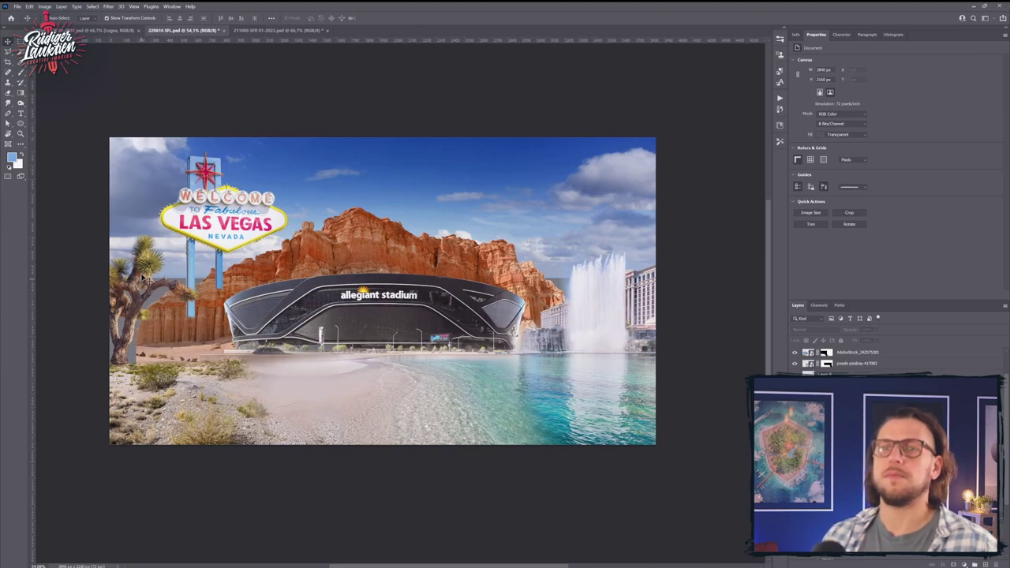
Step: Lower the Joshua tree so its trunk stands in the desert gravel of the foreground
drag(147, 276, 147, 309)
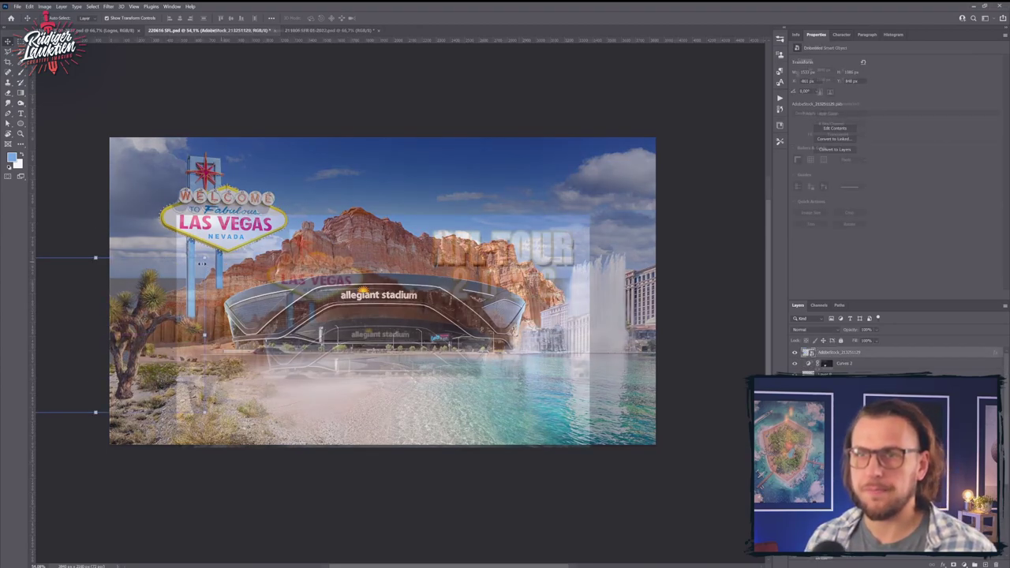